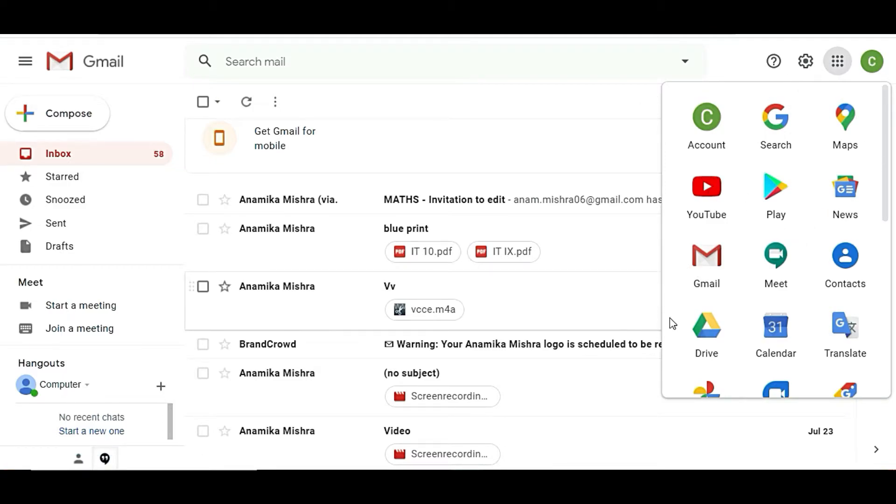
Switch from Gmail to Google Drive and create a new blank Google Form
{"action": "left_click", "coordinate": [721, 328]}
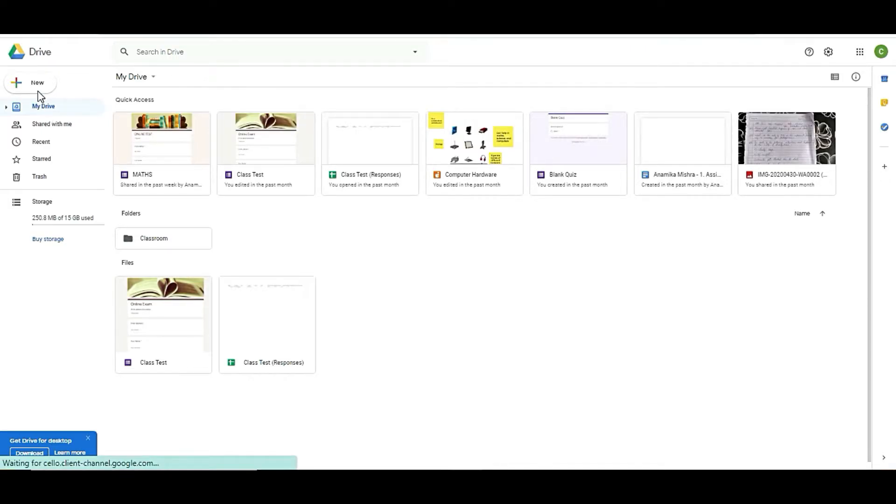
{"action": "left_click", "coordinate": [31, 82]}
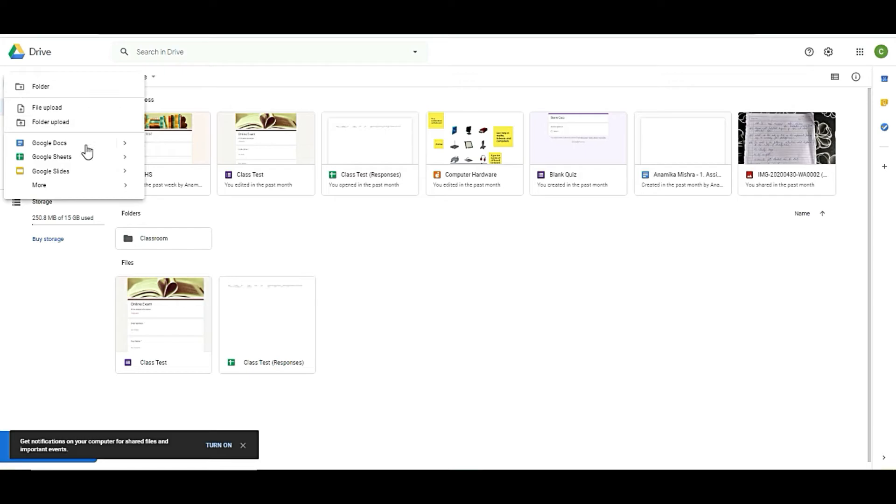
{"action": "mouse_move", "coordinate": [41, 189]}
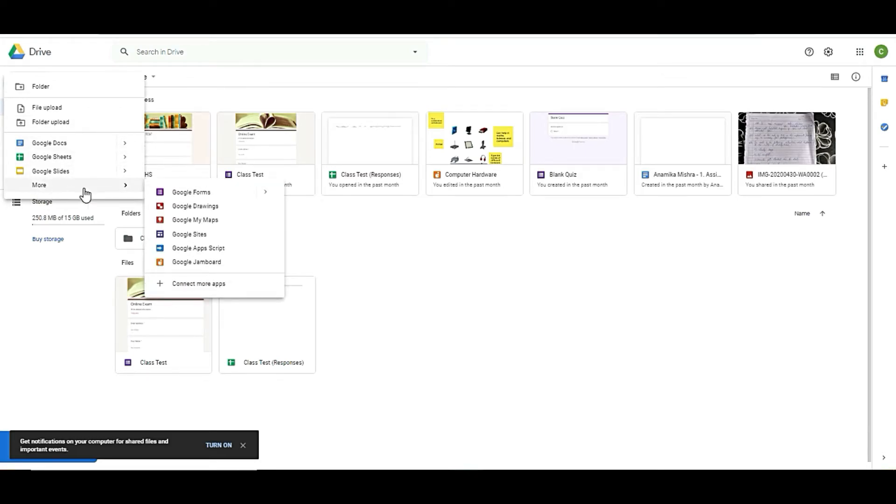
{"action": "left_click", "coordinate": [194, 194]}
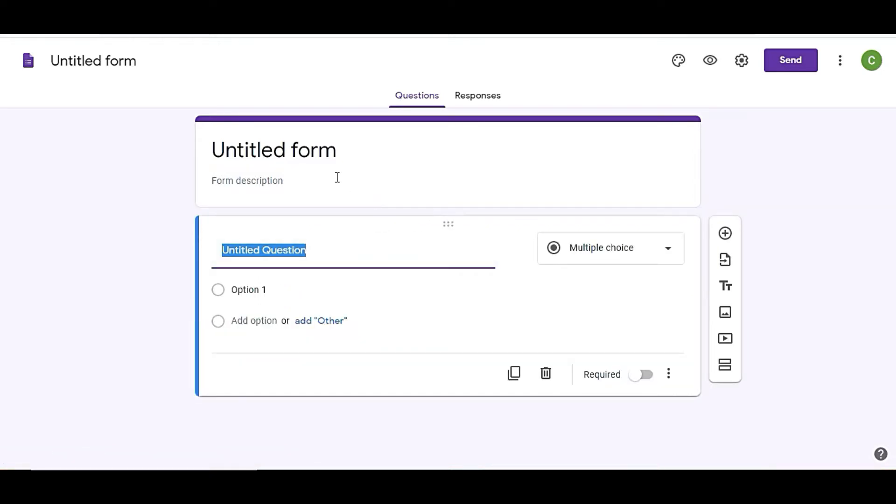
Replace the untitled form's heading with "Activity Work"
{"action": "left_click", "coordinate": [311, 157]}
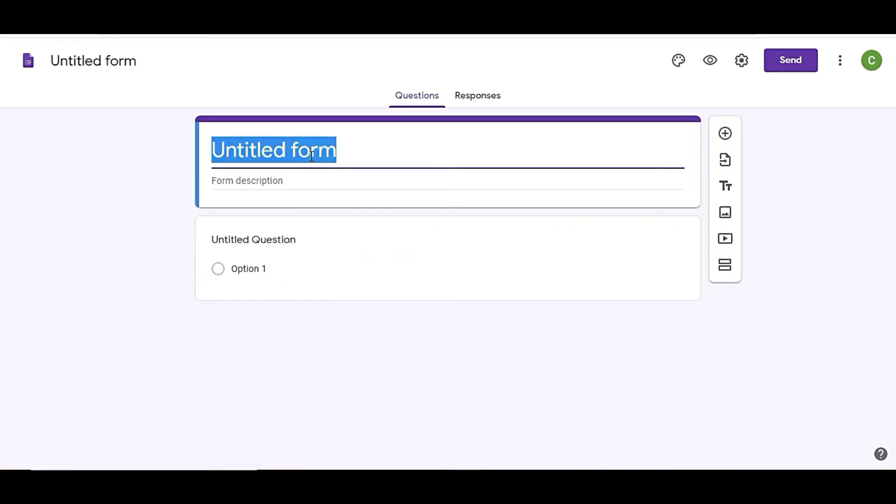
{"action": "type", "text": "Ac"}
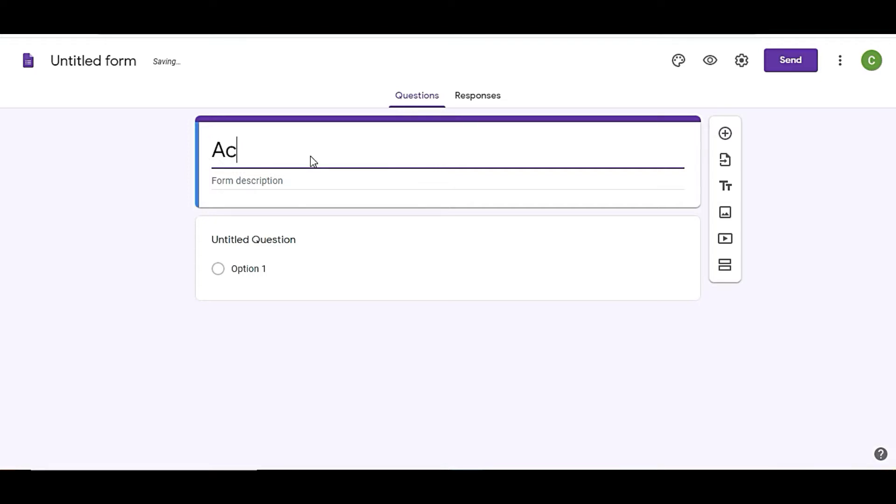
{"action": "type", "text": "tivity"}
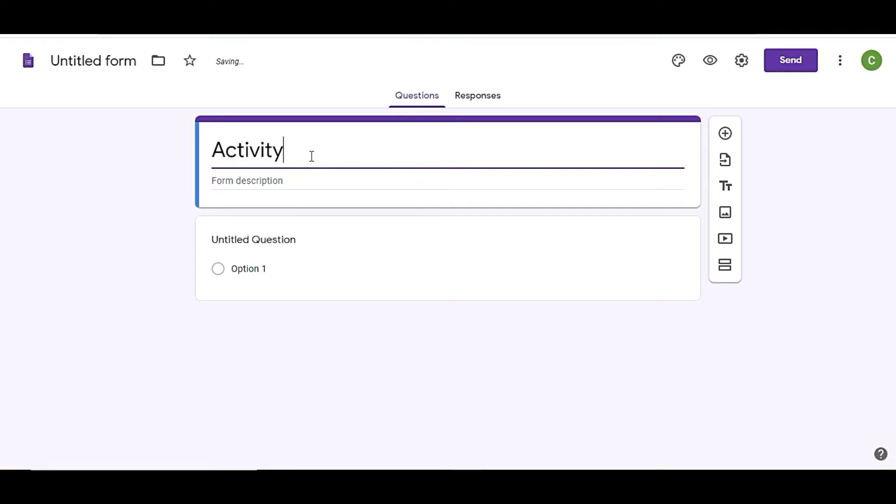
{"action": "type", "text": " Work"}
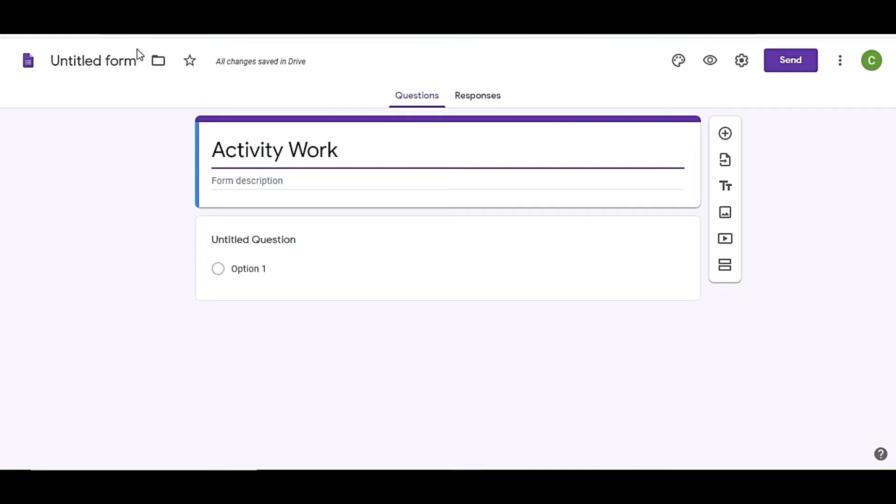
Rename the form's file as "Activity", leaving the form heading as it is
{"action": "left_click", "coordinate": [97, 61]}
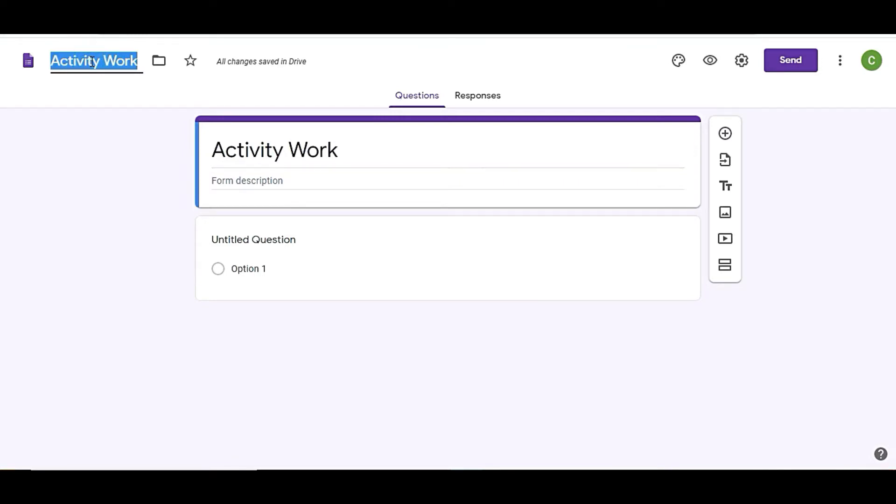
{"action": "left_click", "coordinate": [141, 61]}
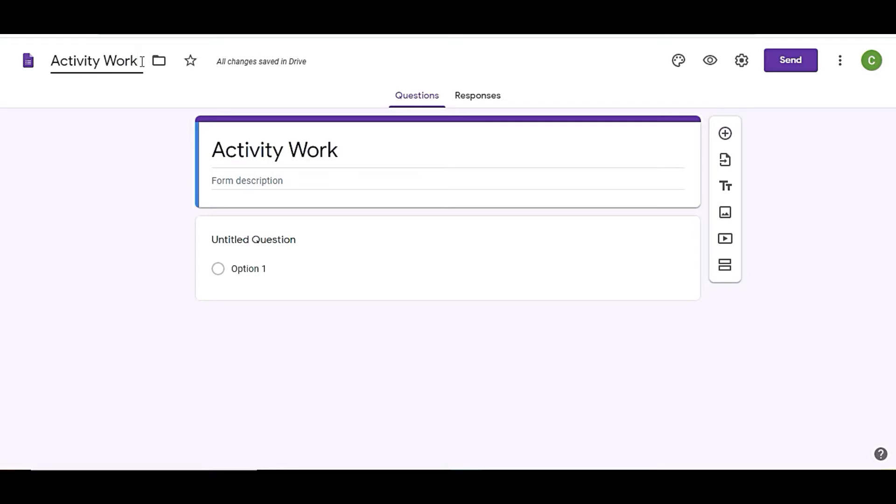
{"action": "key", "text": "BackSpace"}
{"action": "key", "text": "BackSpace"}
{"action": "key", "text": "BackSpace"}
{"action": "key", "text": "BackSpace"}
{"action": "key", "text": "BackSpace"}
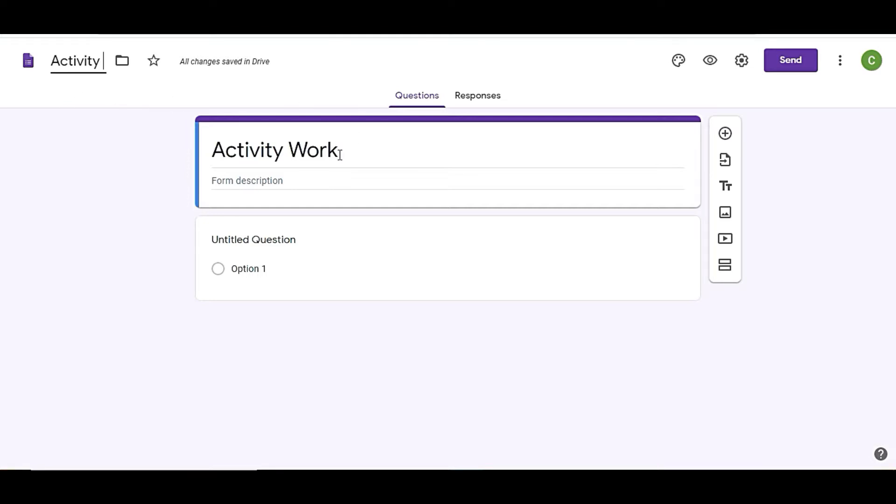
Enter the form description "Kindly upload your work through pdf or Image"
{"action": "left_click", "coordinate": [250, 184]}
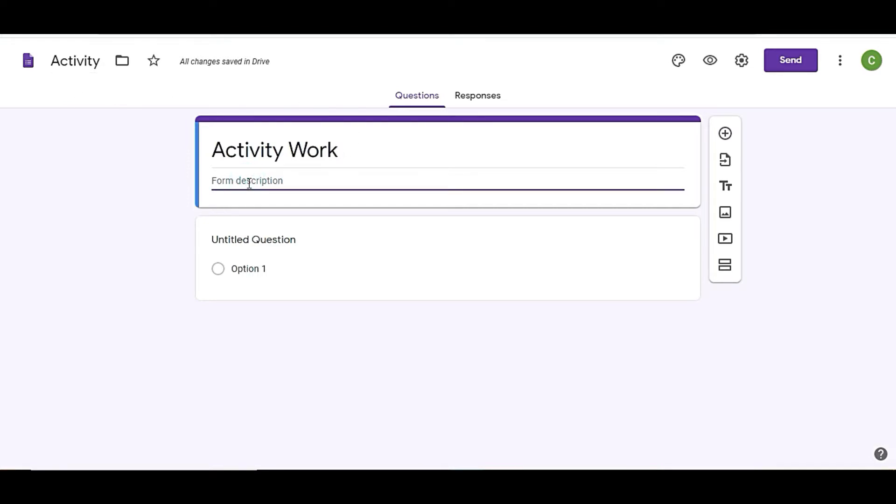
{"action": "type", "text": "Ki"}
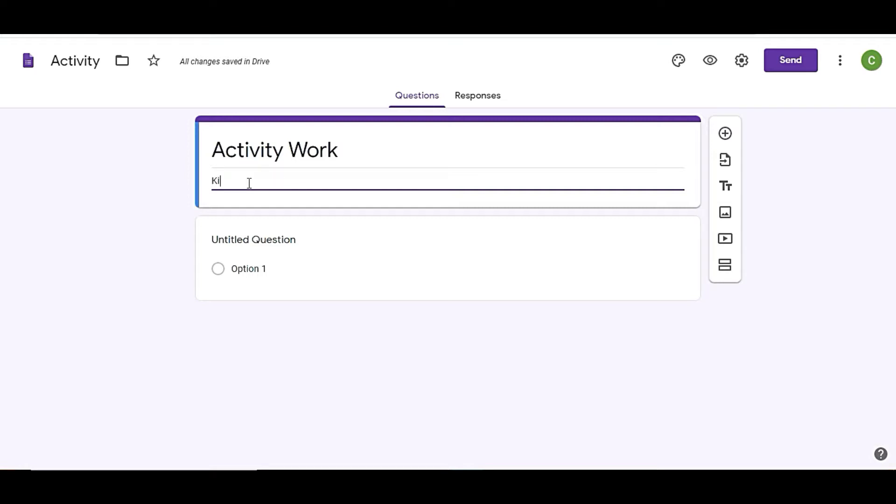
{"action": "type", "text": "ndly upload your work through pdf or Im"}
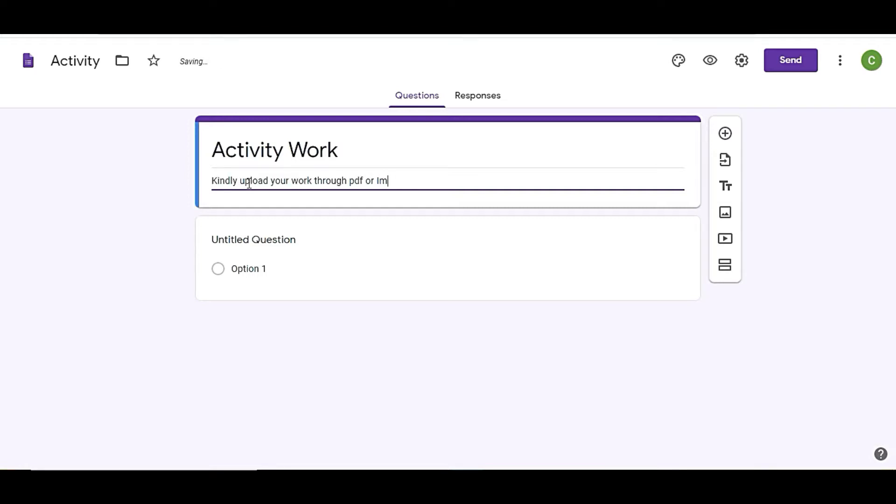
{"action": "type", "text": "age"}
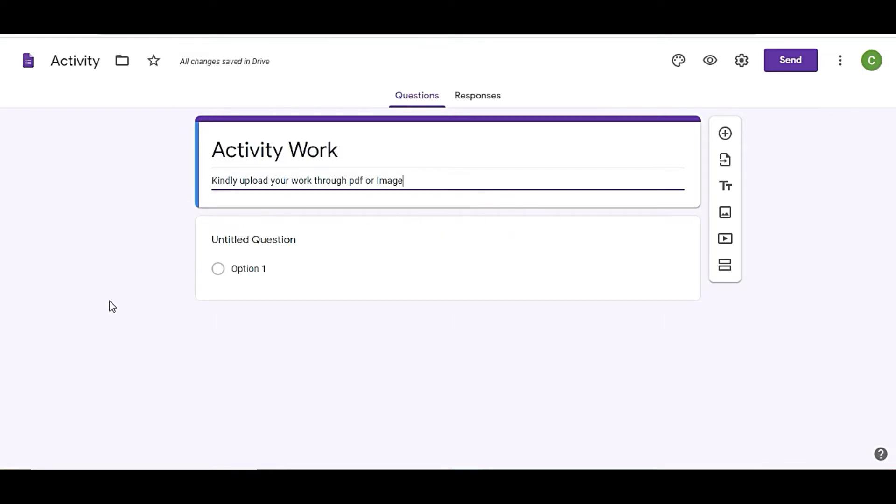
Title the untitled question "E mail" and accept the suggestion to enable the email collection setting
{"action": "left_click", "coordinate": [295, 247]}
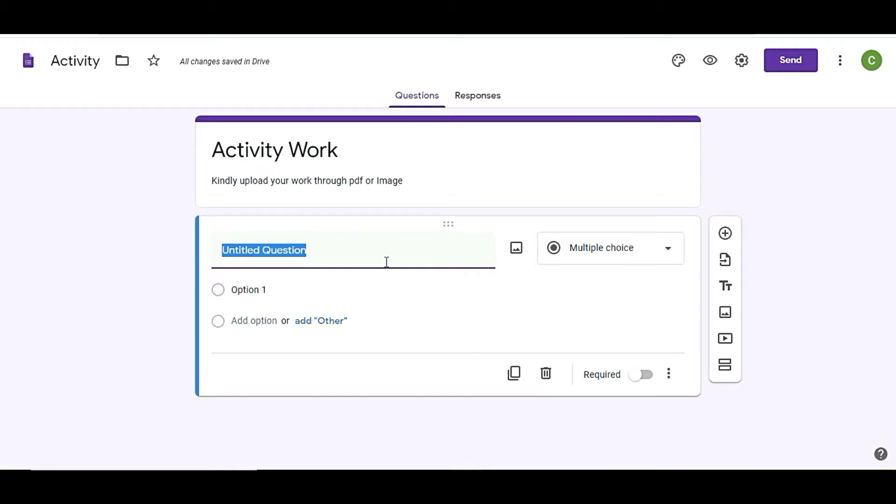
{"action": "type", "text": "E ma"}
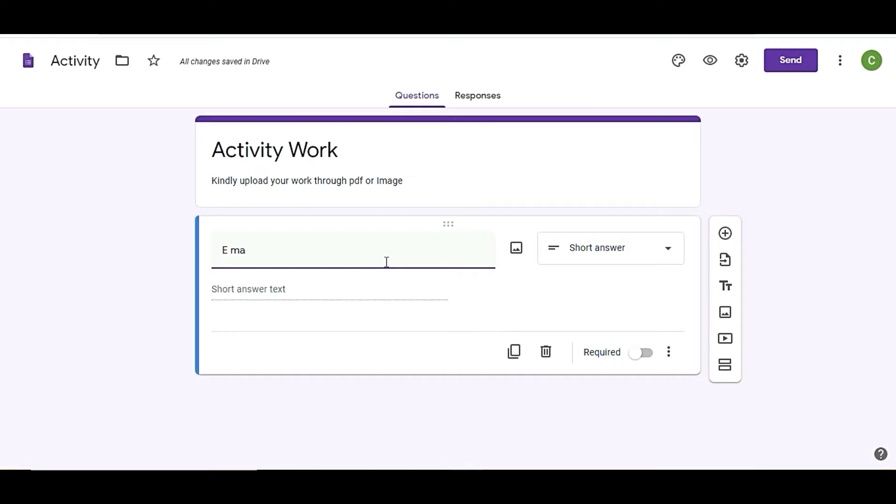
{"action": "type", "text": "il"}
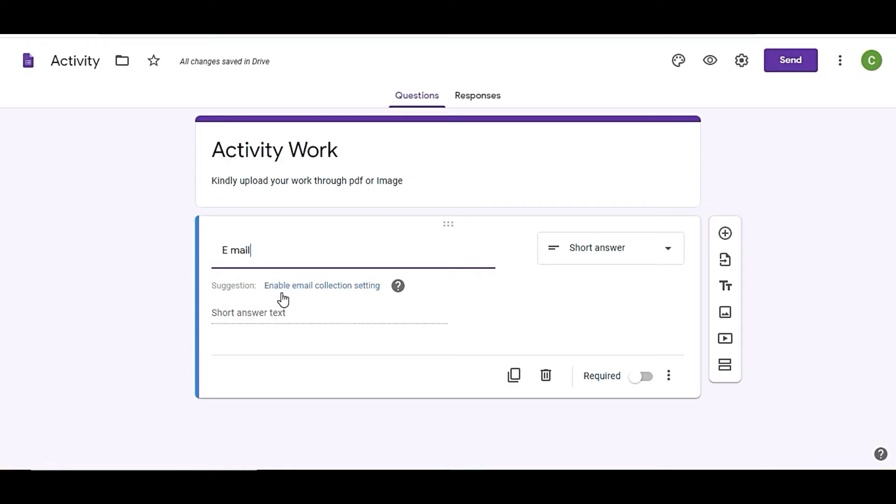
{"action": "left_click", "coordinate": [357, 289]}
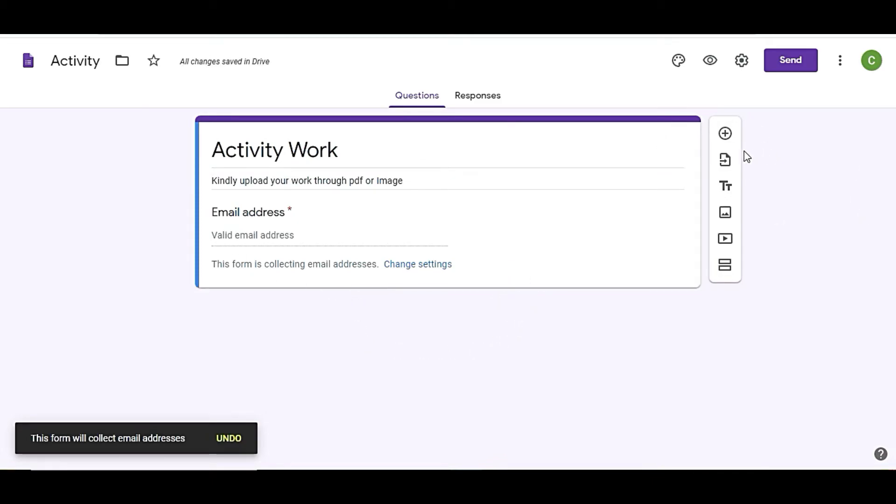
Add a short-answer question titled "Your Name" and make it required
{"action": "left_click", "coordinate": [725, 134]}
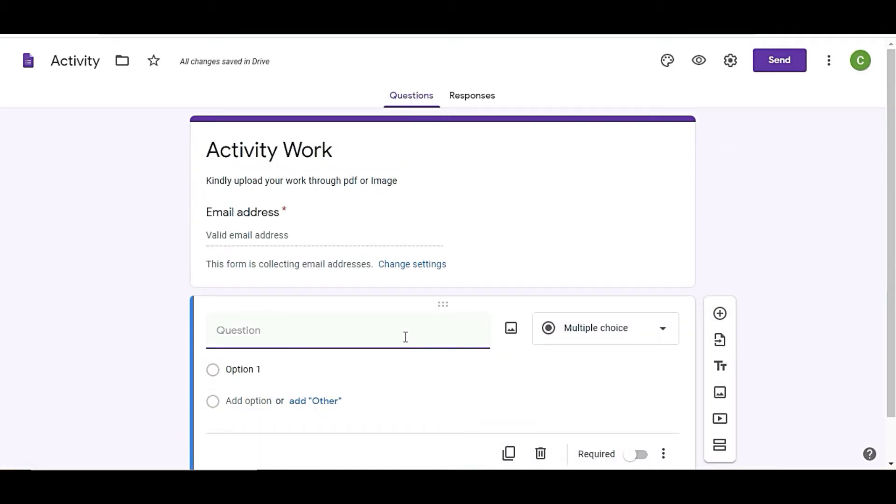
{"action": "type", "text": "Your Name"}
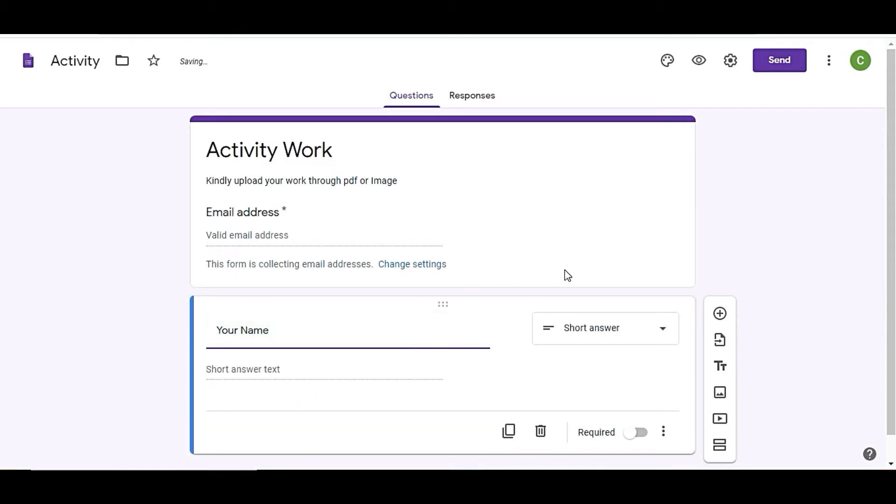
{"action": "scroll", "coordinate": [566, 276], "scroll_direction": "down", "scroll_amount": 1}
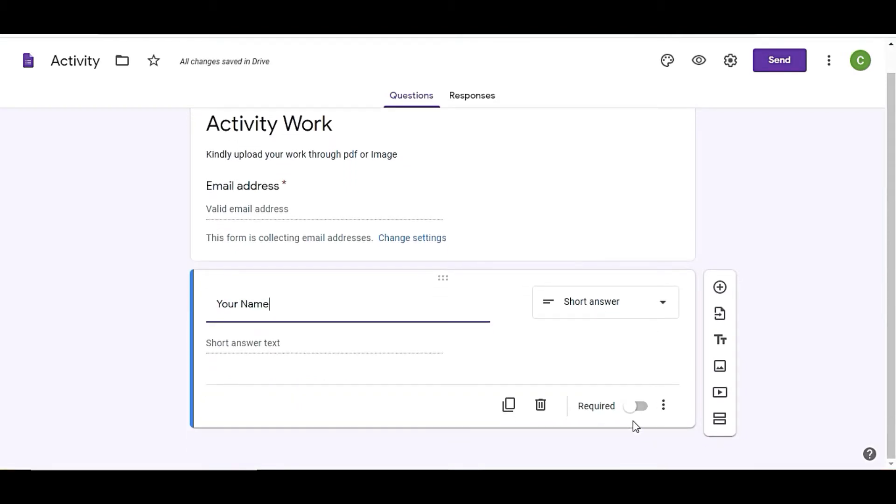
{"action": "left_click", "coordinate": [640, 408]}
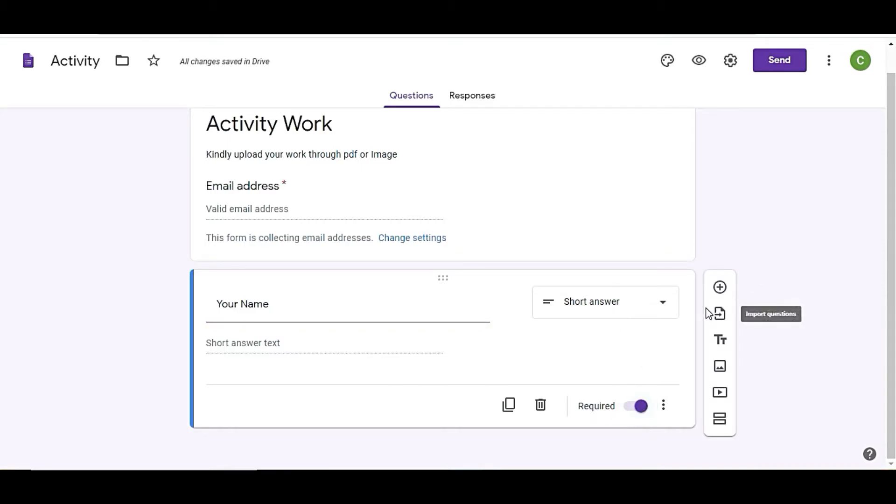
Add a question titled "Class", set its type to Short answer and make it required
{"action": "left_click", "coordinate": [719, 287]}
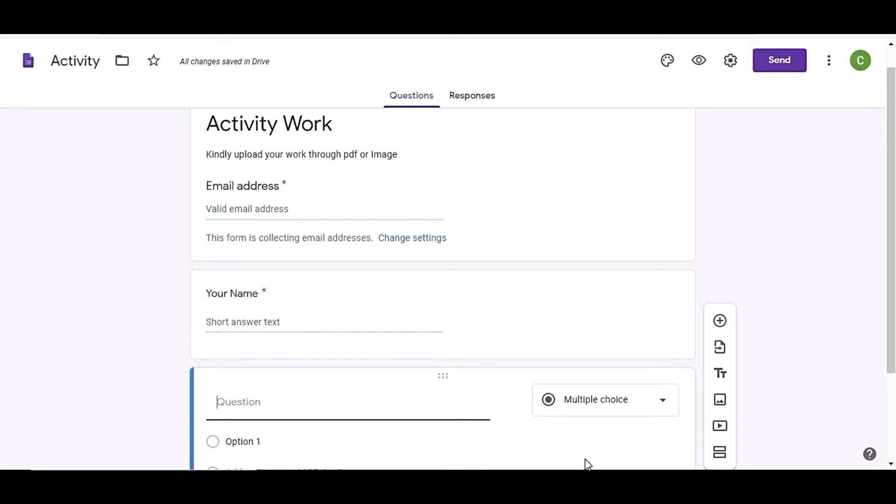
{"action": "type", "text": "Class"}
{"action": "left_click", "coordinate": [613, 393]}
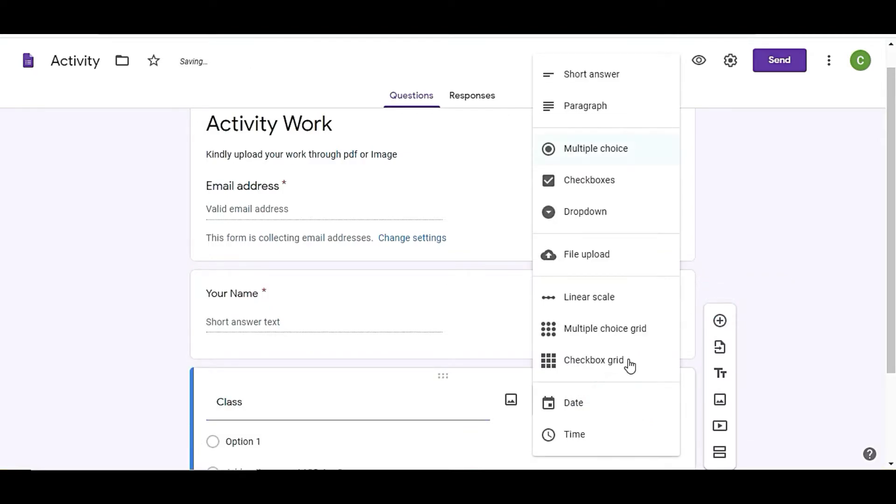
{"action": "left_click", "coordinate": [628, 84]}
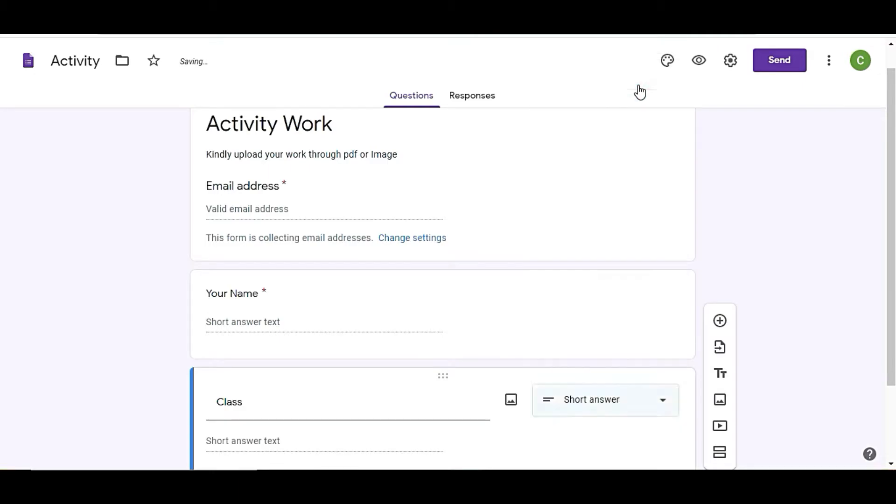
{"action": "scroll", "coordinate": [610, 250], "scroll_direction": "down", "scroll_amount": 2}
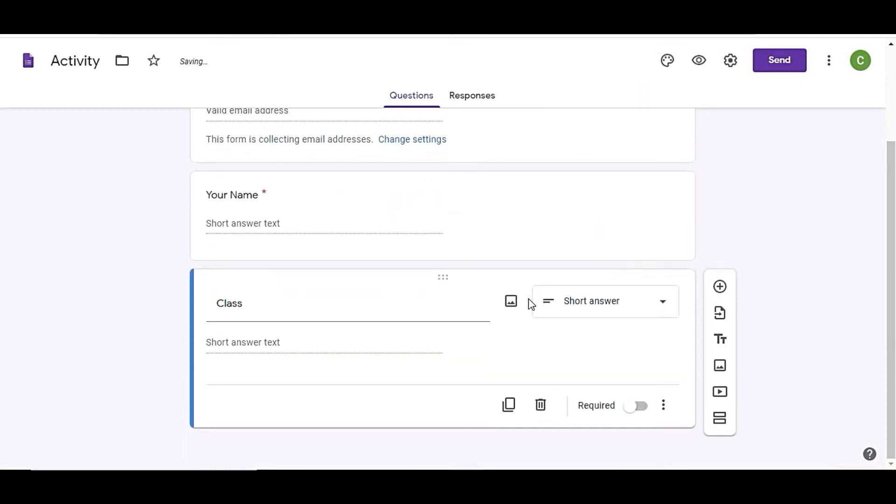
{"action": "left_click", "coordinate": [646, 415]}
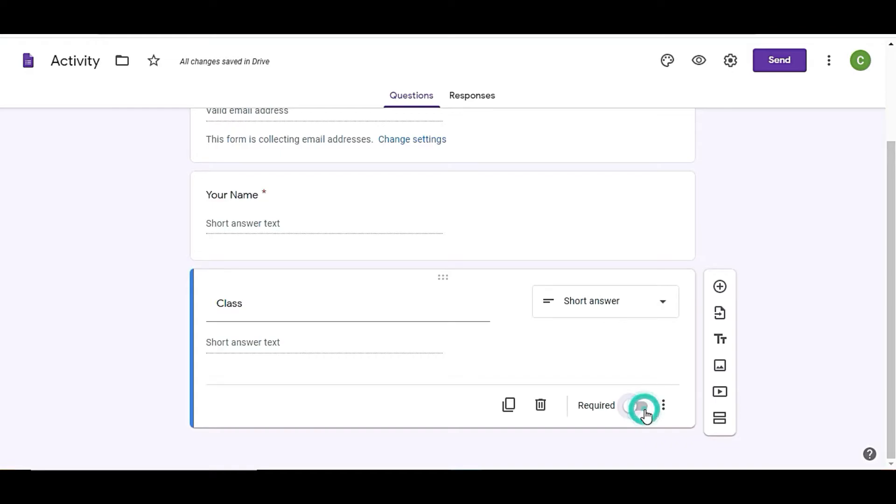
Add a question titled "Section" below Class and set its type to Dropdown
{"action": "left_click", "coordinate": [719, 287]}
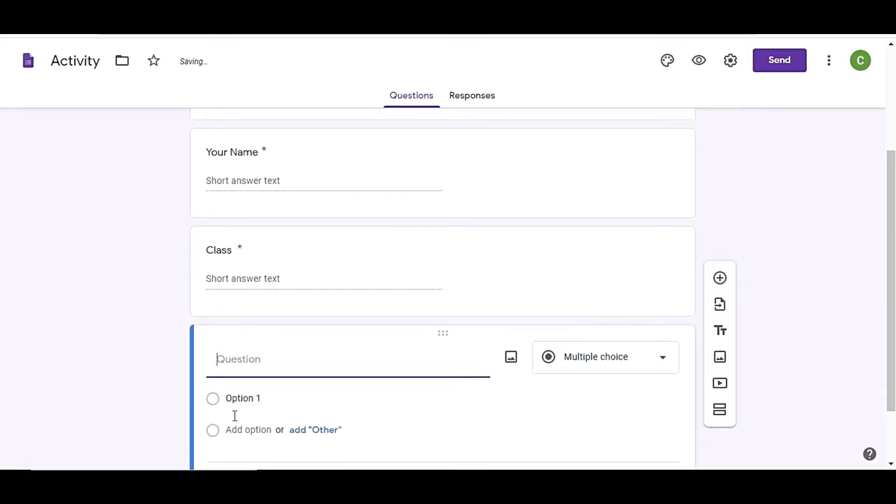
{"action": "type", "text": "Se"}
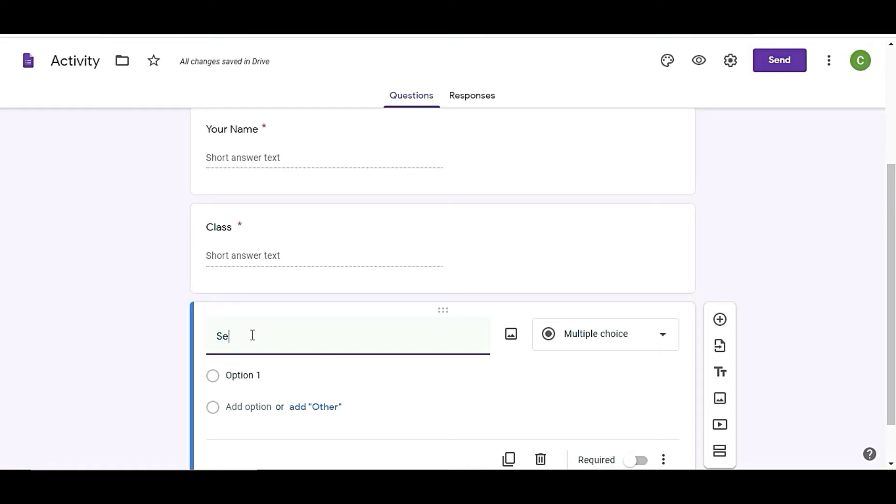
{"action": "type", "text": "ction"}
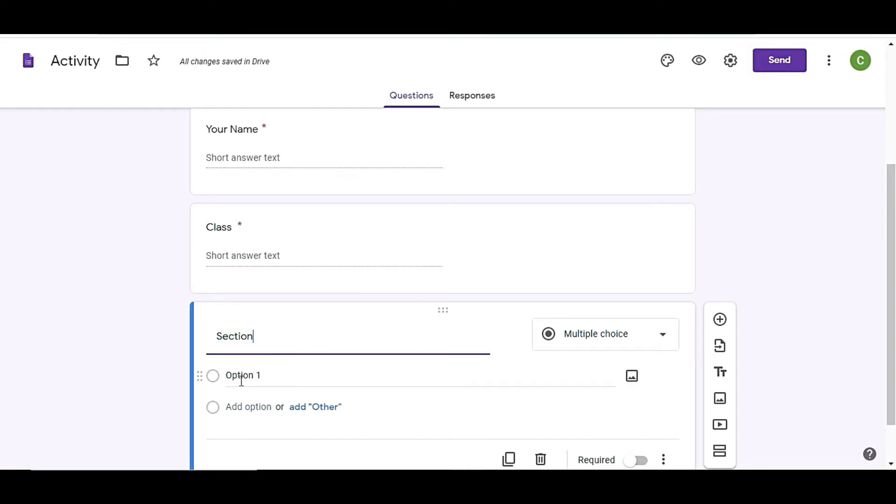
{"action": "left_click", "coordinate": [651, 344]}
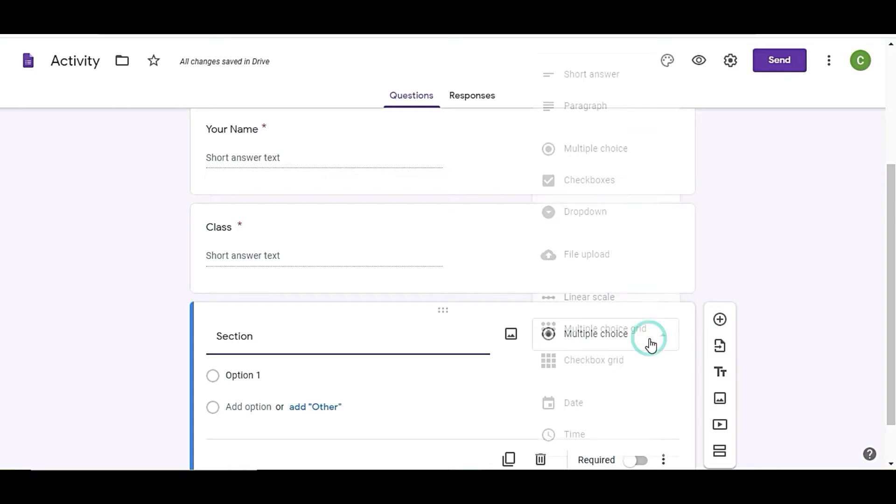
{"action": "left_click", "coordinate": [620, 217]}
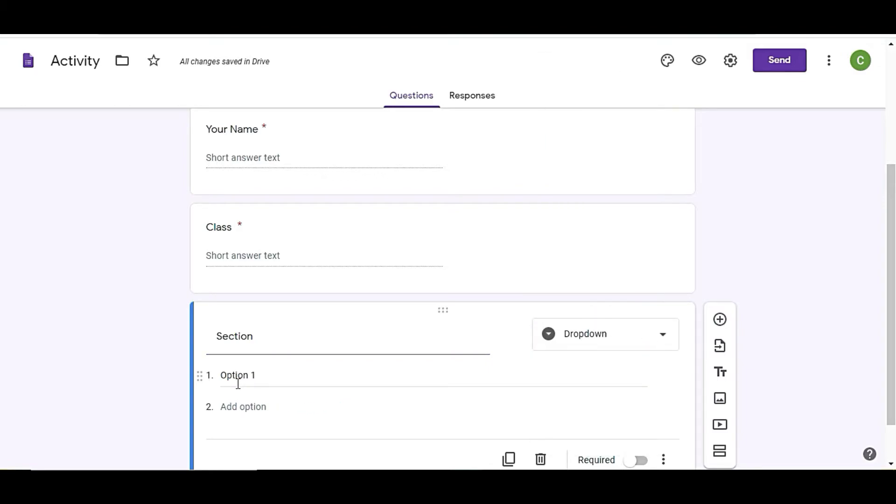
Enter A as the Section question's first option and add all suggested options B, C and D
{"action": "left_click", "coordinate": [238, 382]}
{"action": "type", "text": "A"}
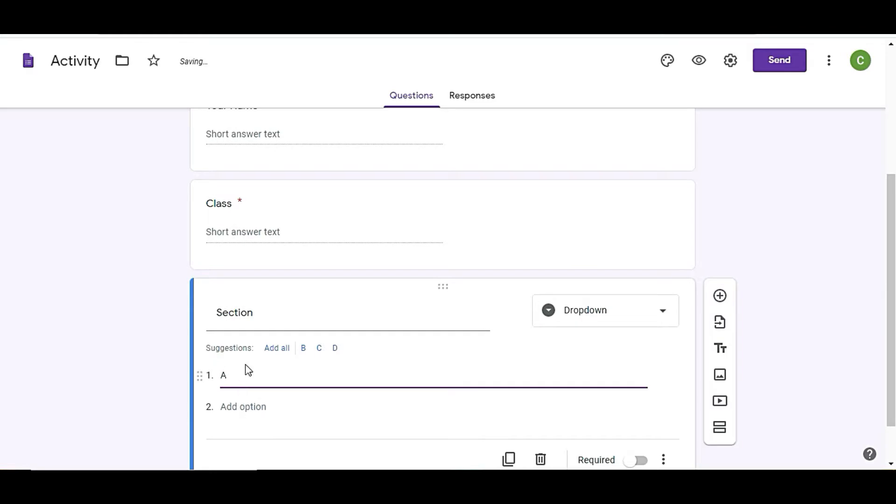
{"action": "left_click", "coordinate": [280, 350]}
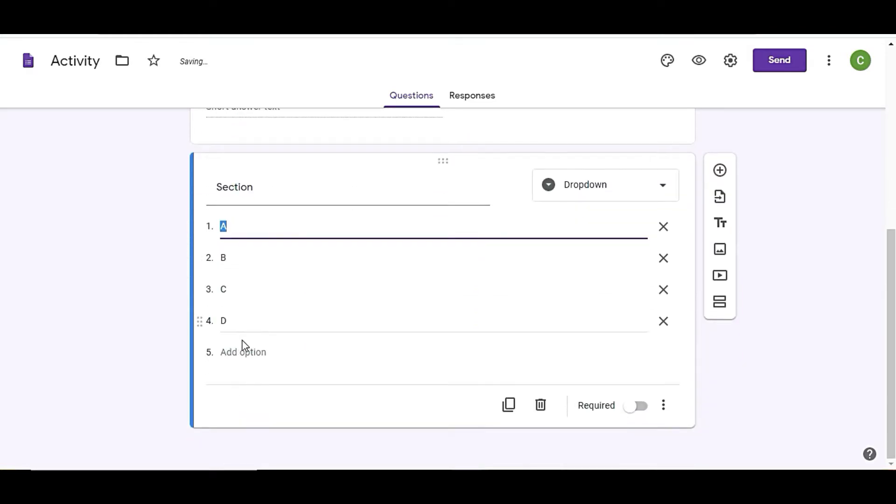
Add options E and F to the Section question and make the question required
{"action": "left_click", "coordinate": [233, 352]}
{"action": "type", "text": "E"}
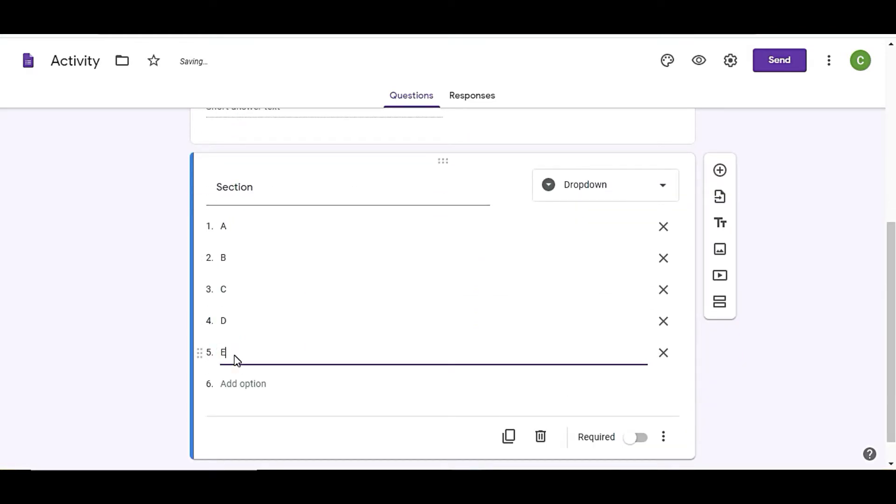
{"action": "left_click", "coordinate": [237, 380]}
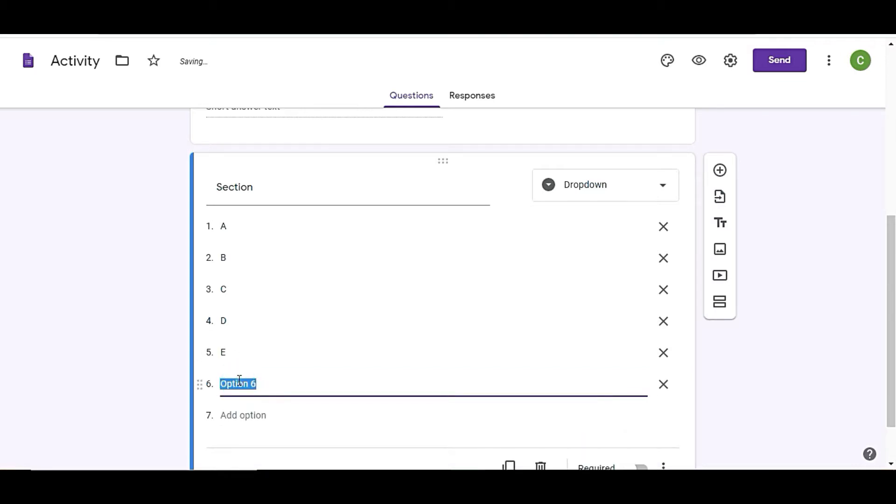
{"action": "type", "text": "F"}
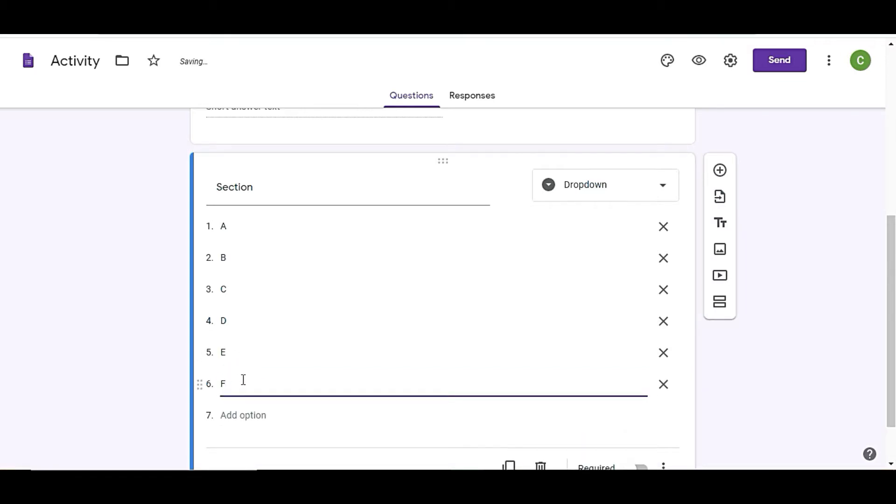
{"action": "scroll", "coordinate": [243, 380], "scroll_direction": "down", "scroll_amount": 1}
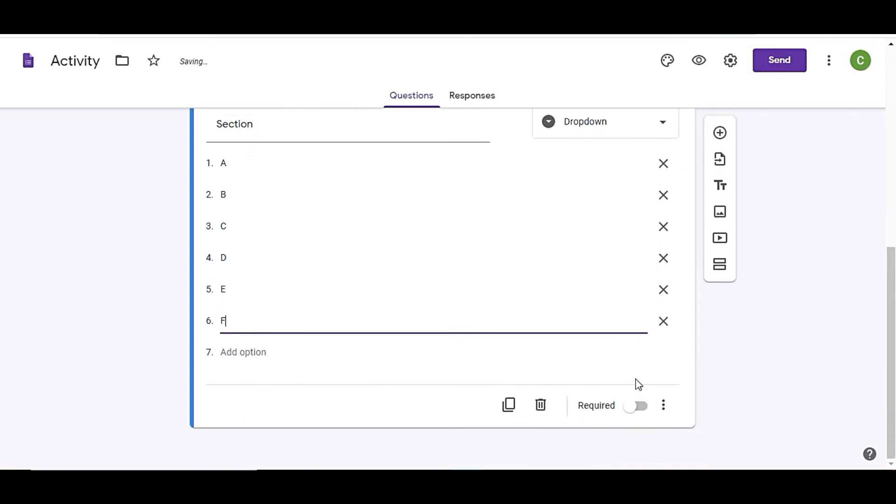
{"action": "left_click", "coordinate": [643, 415]}
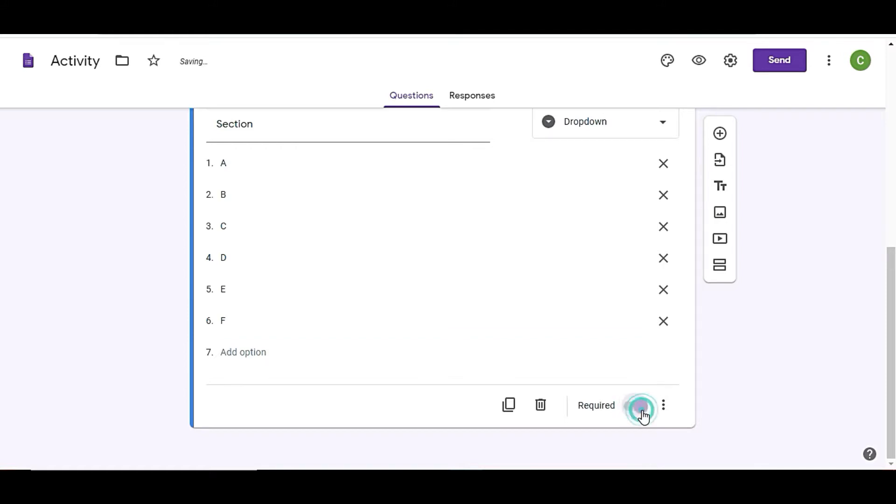
Add a question below Section titled "Make a poster on Independence day and upload your work here"
{"action": "left_click", "coordinate": [723, 137]}
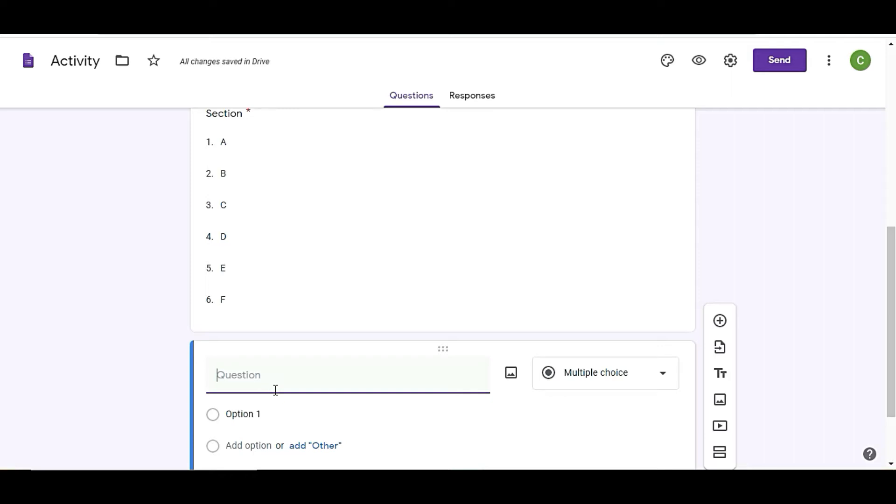
{"action": "type", "text": "Make a poster on Independence day and u"}
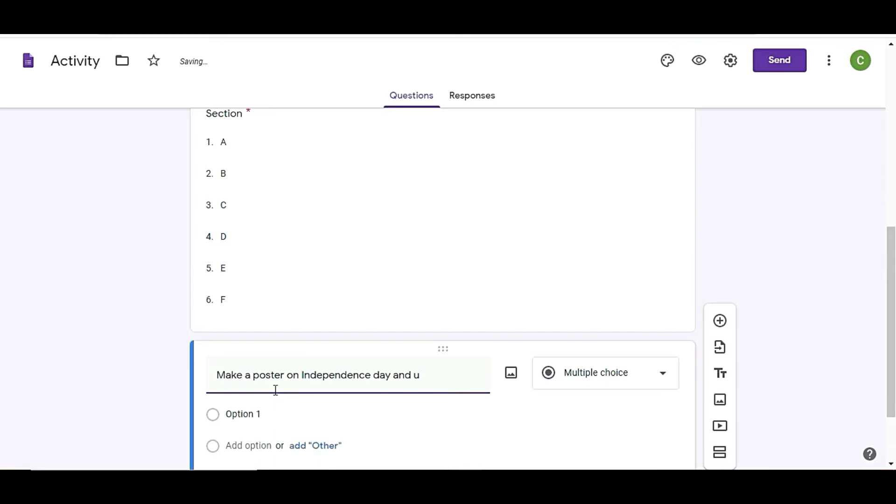
{"action": "type", "text": "pload"}
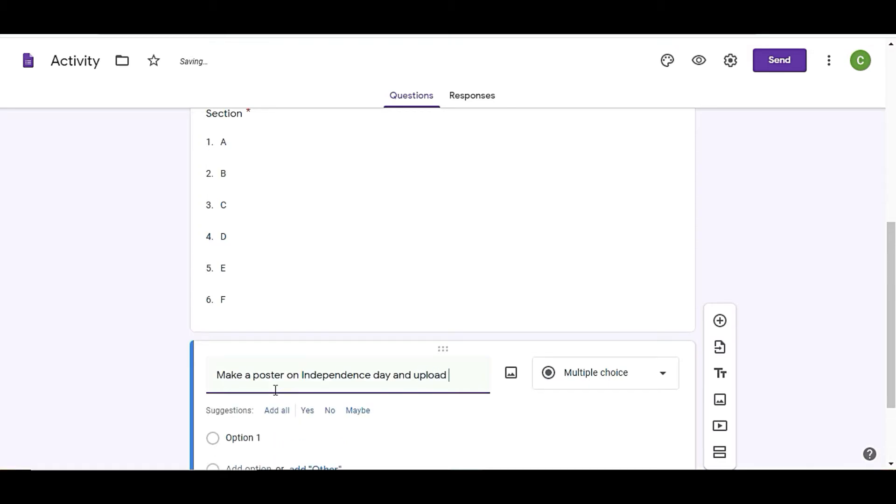
{"action": "type", "text": " yo"}
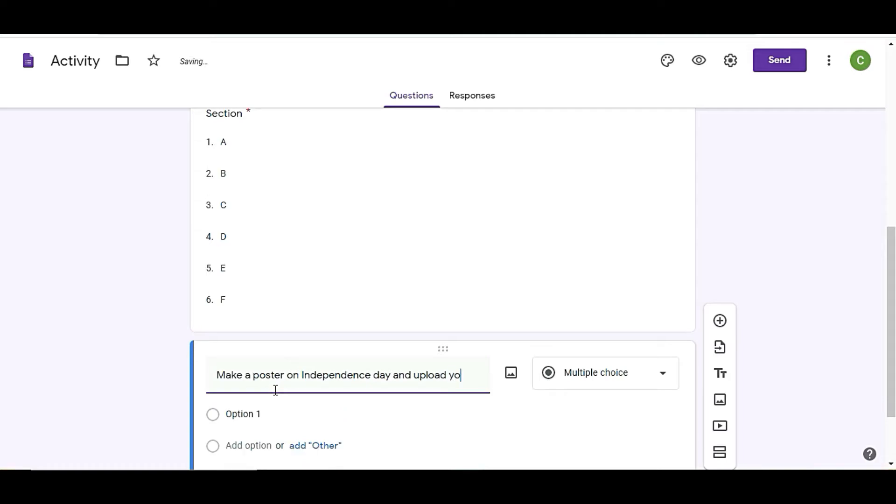
{"action": "type", "text": "ur "}
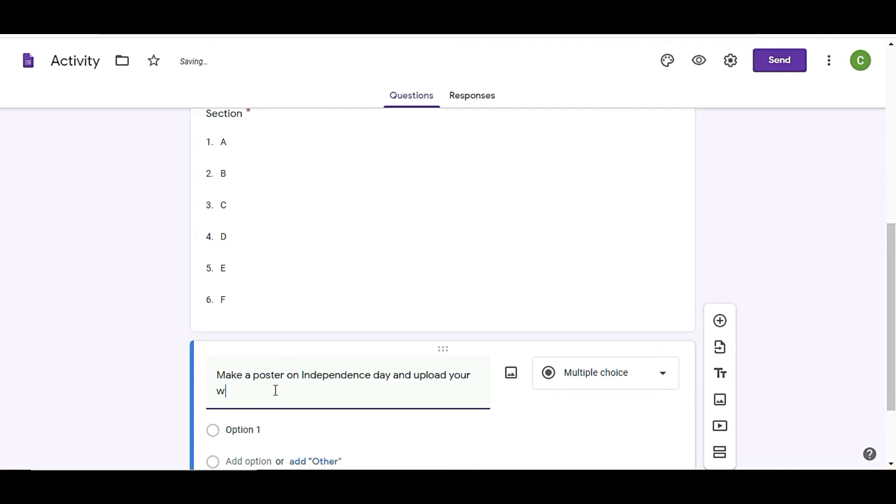
{"action": "type", "text": "work here"}
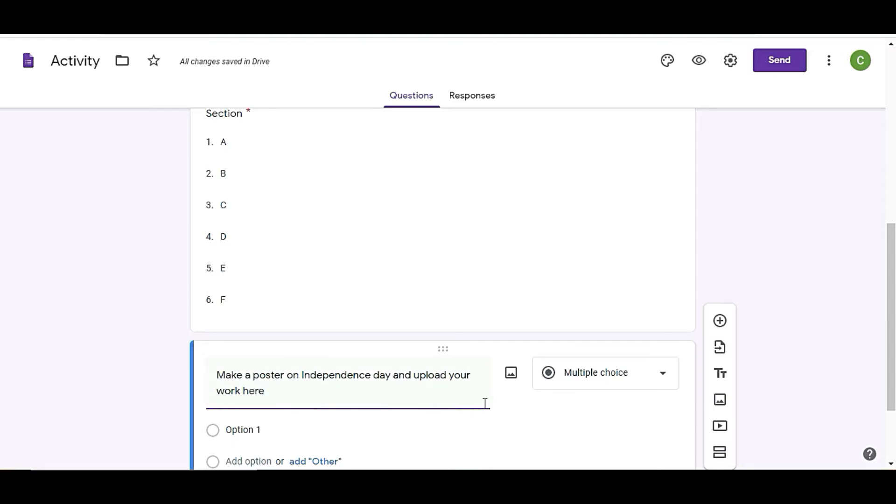
Set the poster question's type to File upload and accept letting respondents upload files to Drive
{"action": "left_click", "coordinate": [622, 384]}
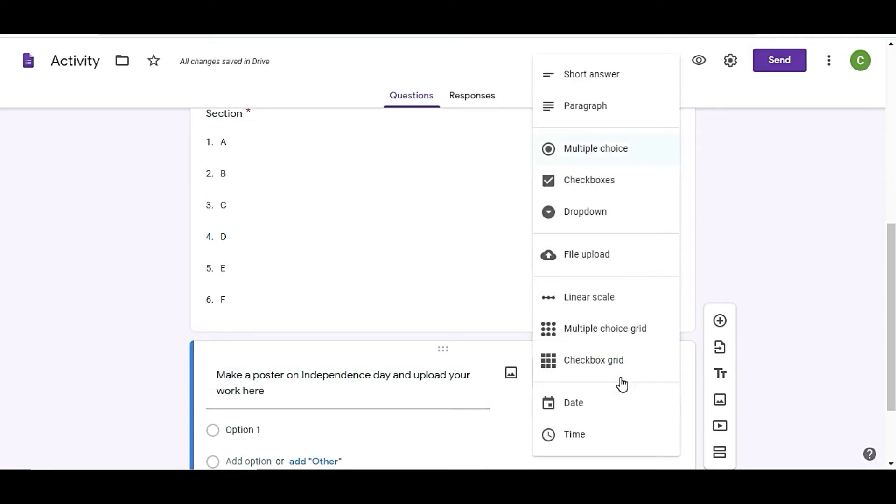
{"action": "left_click", "coordinate": [593, 269]}
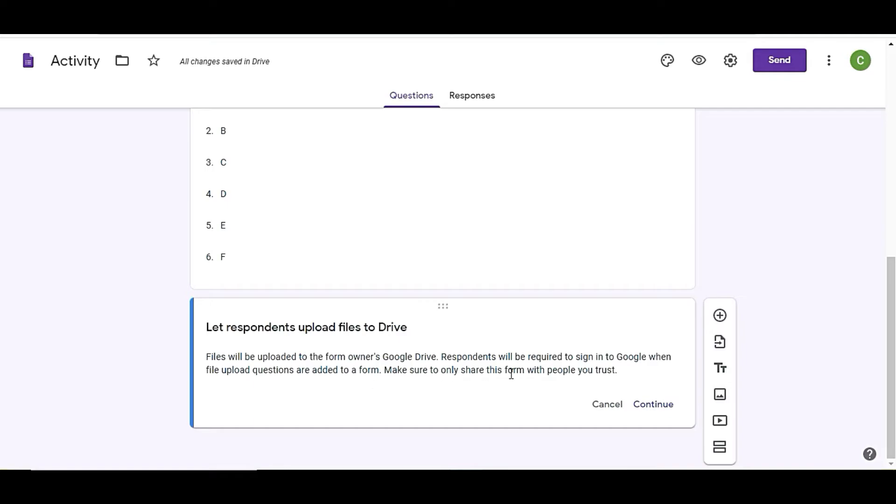
{"action": "left_click", "coordinate": [659, 406]}
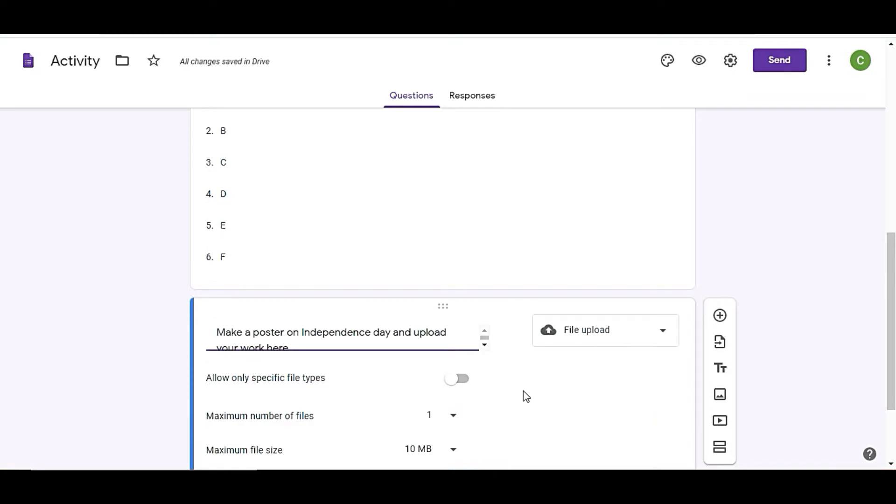
Allow only specific file types for the poster upload, choosing PDF and Image
{"action": "scroll", "coordinate": [523, 391], "scroll_direction": "down", "scroll_amount": 3}
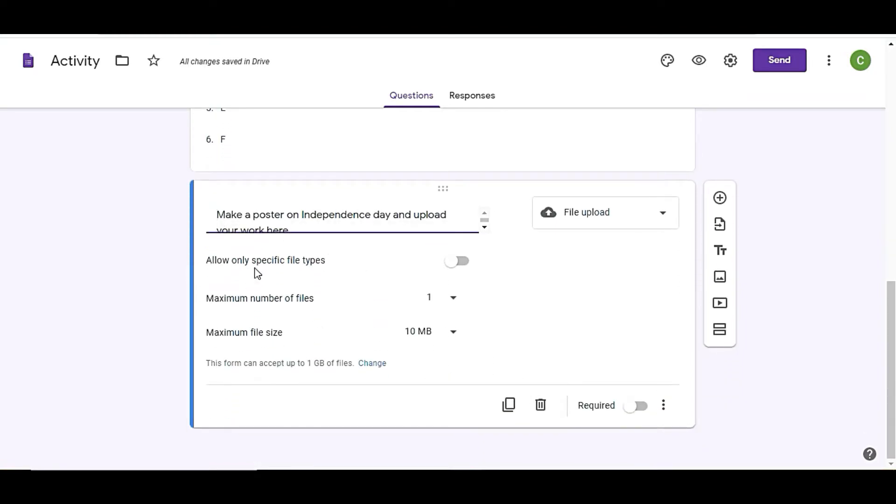
{"action": "left_click", "coordinate": [464, 263]}
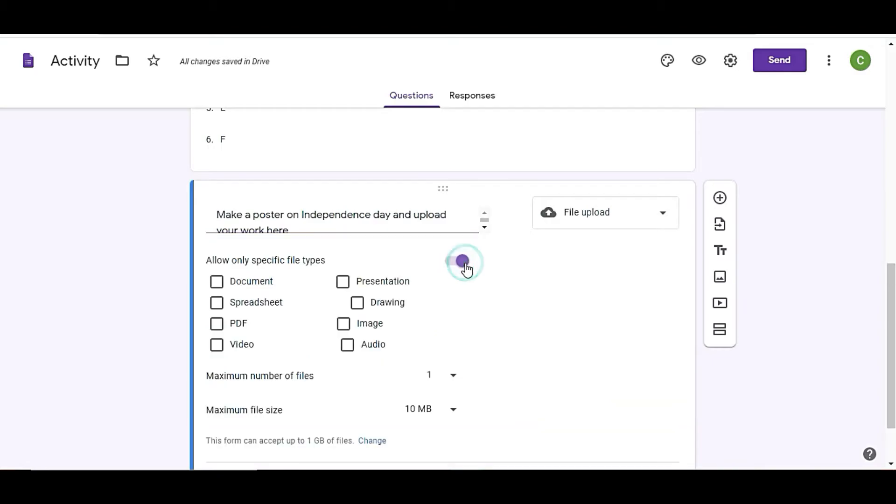
{"action": "left_click", "coordinate": [218, 325]}
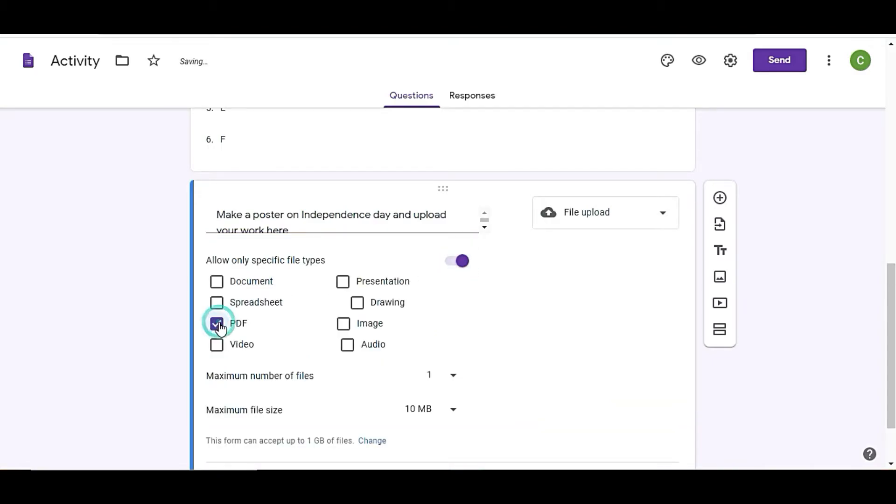
{"action": "left_click", "coordinate": [344, 326]}
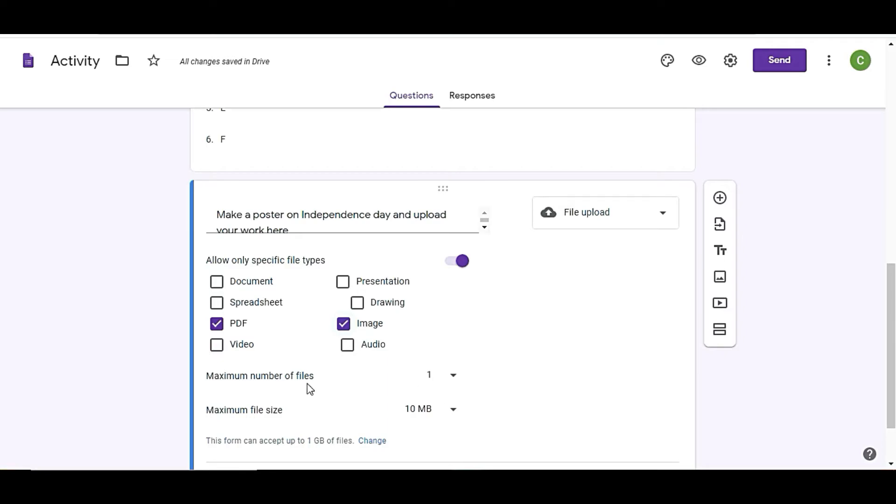
Limit the poster upload to 1 file with a maximum size of 10 MB and make the question required
{"action": "left_click", "coordinate": [452, 378]}
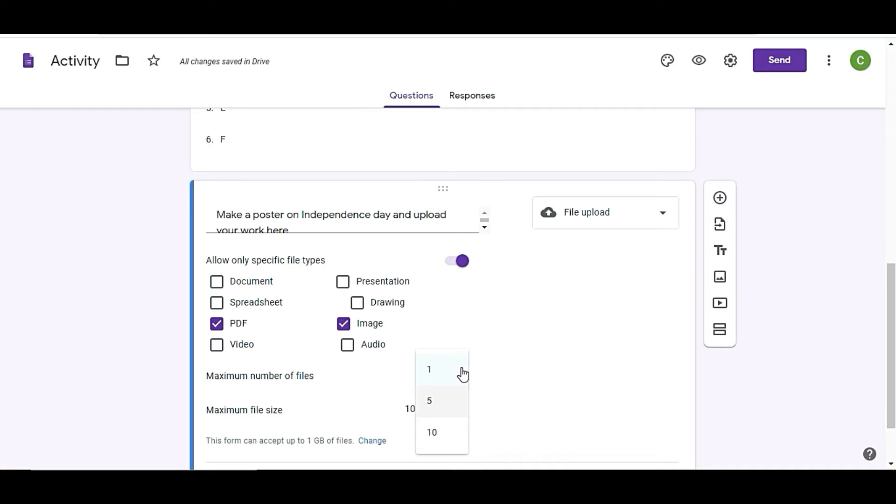
{"action": "left_click", "coordinate": [591, 374]}
{"action": "left_click", "coordinate": [453, 414]}
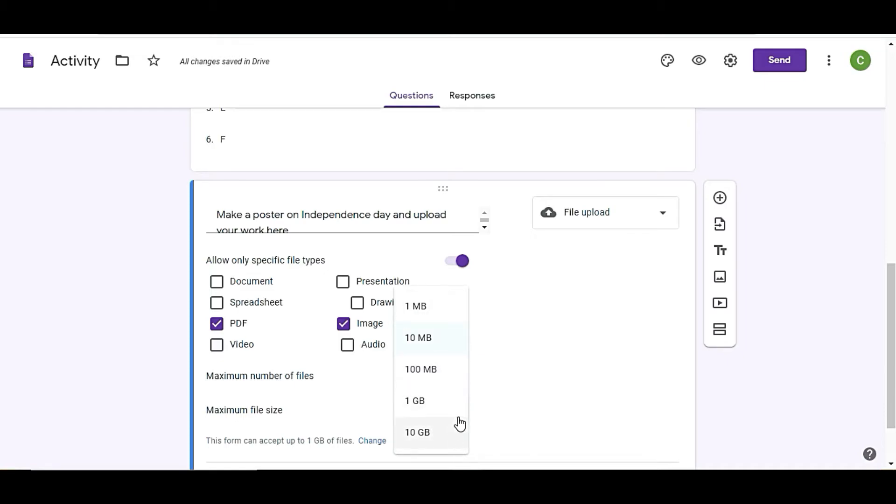
{"action": "left_click", "coordinate": [414, 336]}
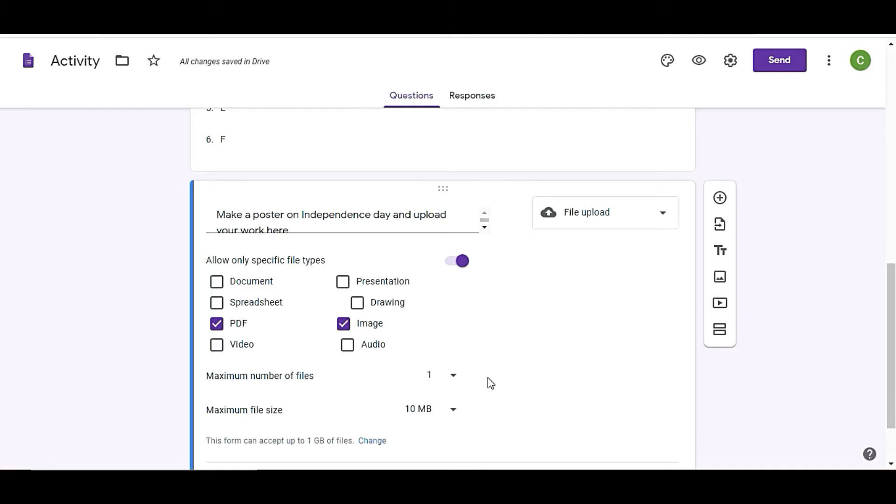
{"action": "scroll", "coordinate": [490, 380], "scroll_direction": "down", "scroll_amount": 2}
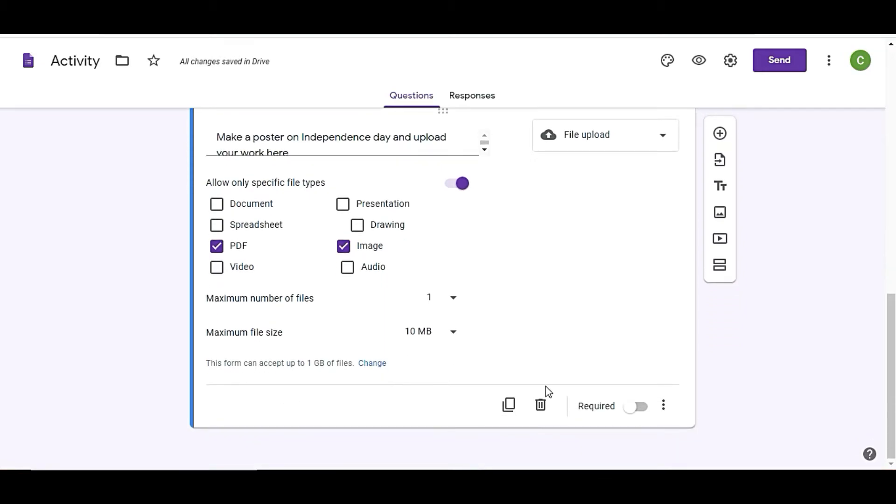
{"action": "left_click", "coordinate": [646, 416]}
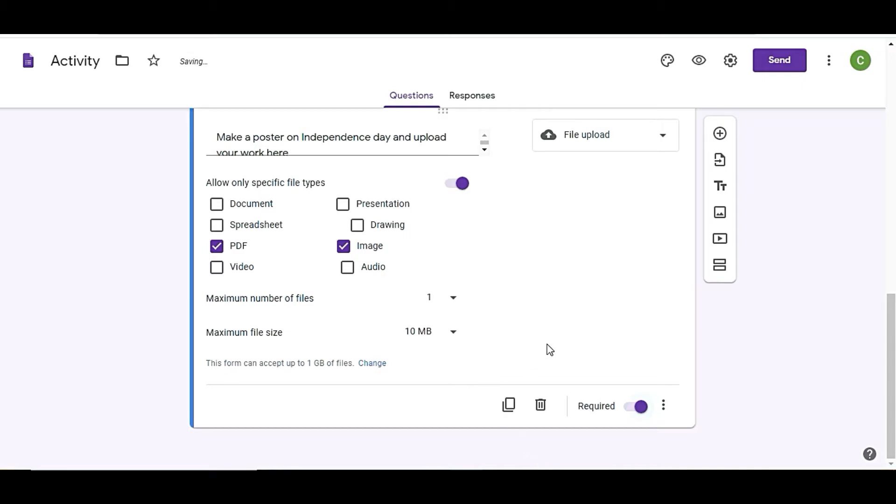
Upload the image file "inde" from the Desktop as the form's header image and close the theme options
{"action": "scroll", "coordinate": [570, 333], "scroll_direction": "up", "scroll_amount": 14}
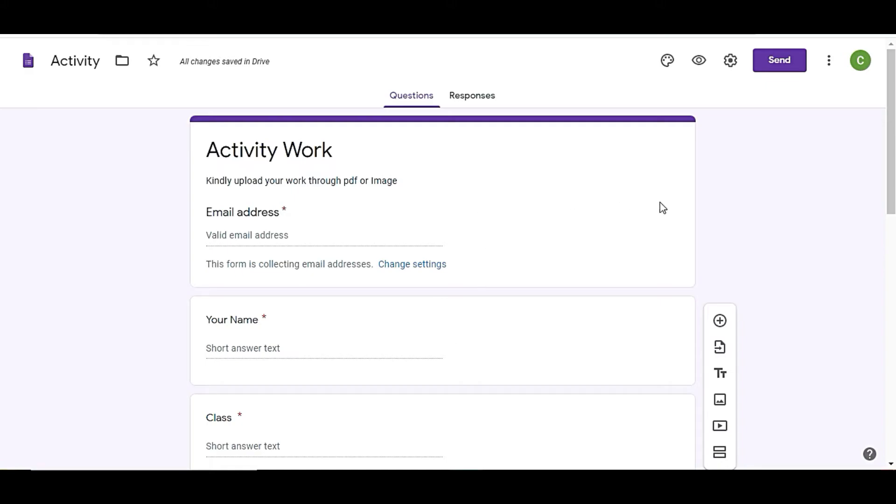
{"action": "left_click", "coordinate": [669, 64]}
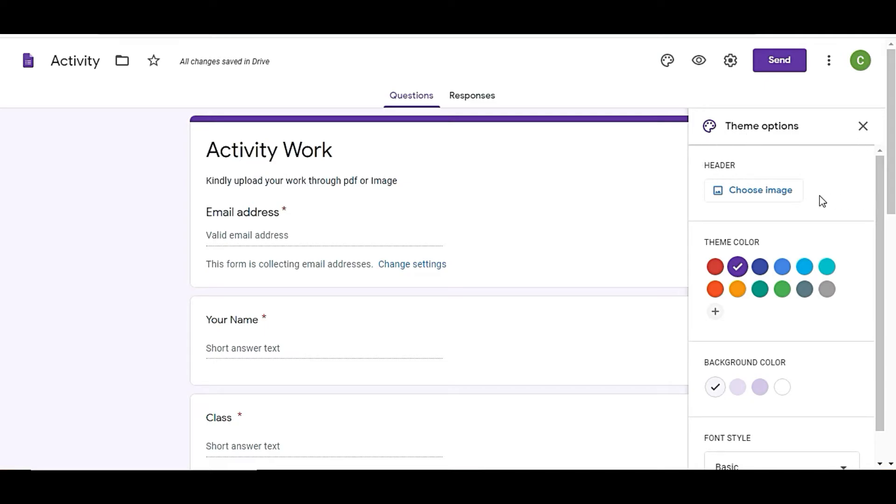
{"action": "left_click", "coordinate": [770, 204]}
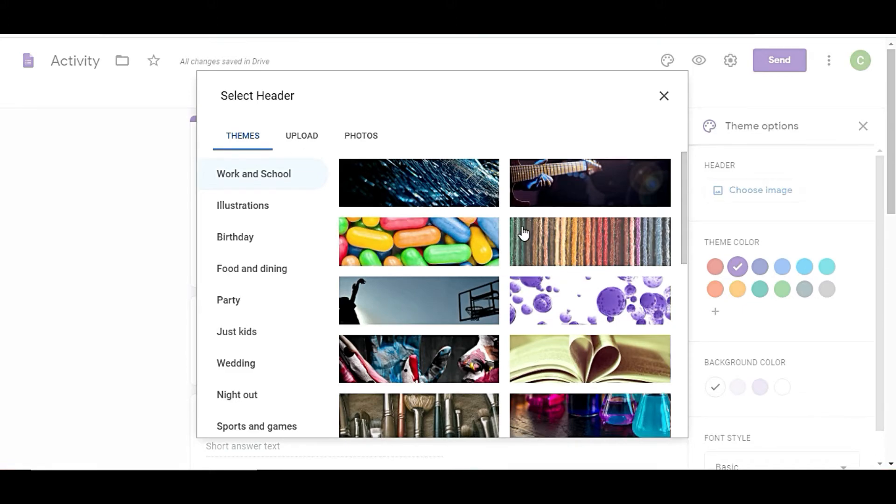
{"action": "scroll", "coordinate": [526, 233], "scroll_direction": "down", "scroll_amount": 3}
{"action": "scroll", "coordinate": [523, 232], "scroll_direction": "down", "scroll_amount": 15}
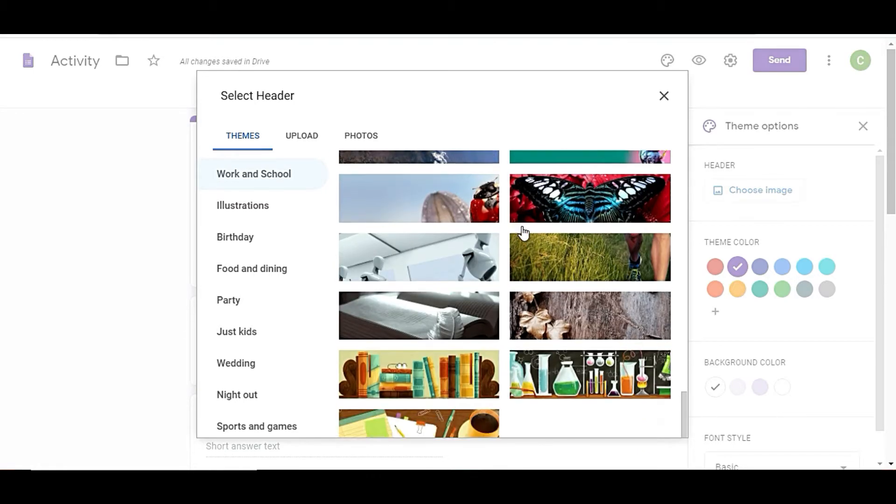
{"action": "scroll", "coordinate": [523, 233], "scroll_direction": "up", "scroll_amount": 18}
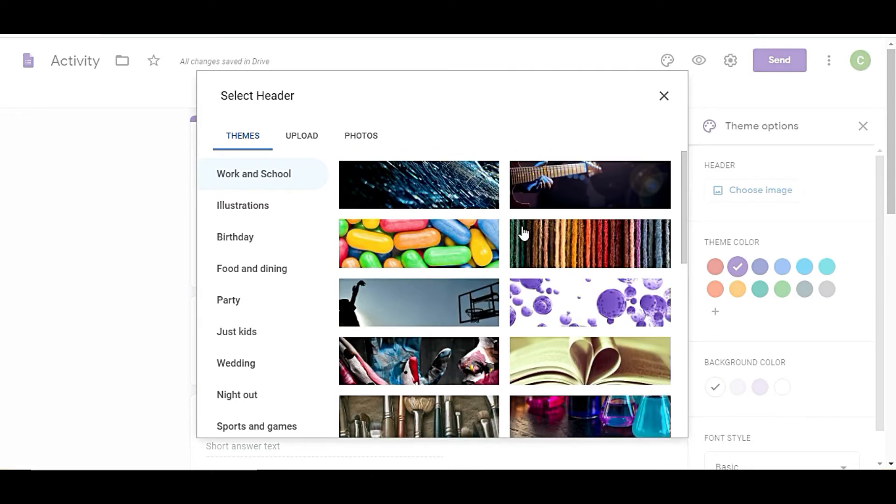
{"action": "left_click", "coordinate": [299, 146]}
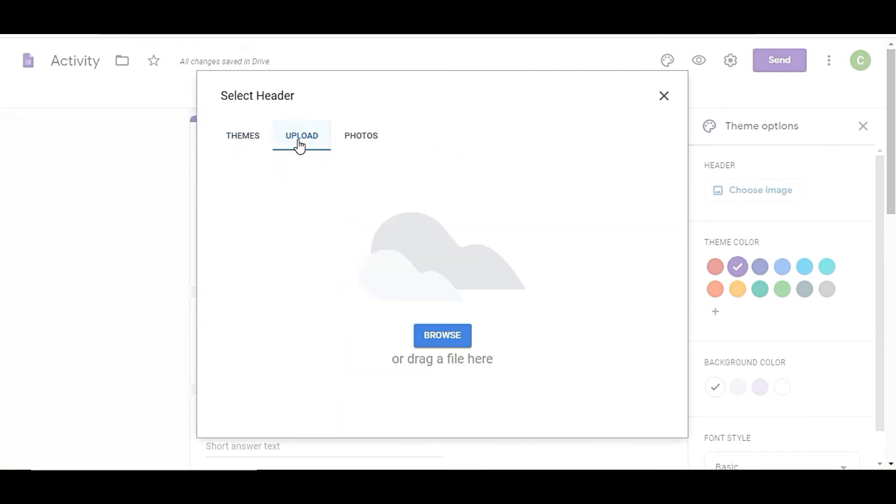
{"action": "left_click", "coordinate": [453, 336]}
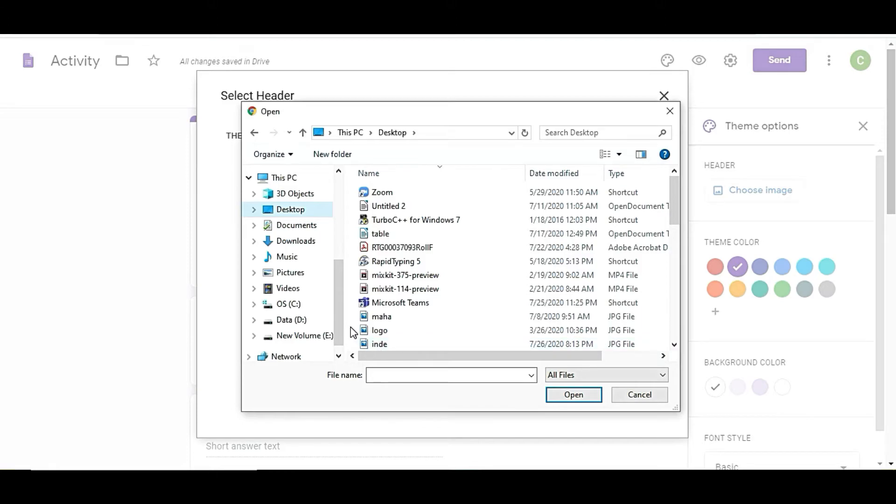
{"action": "left_click", "coordinate": [380, 345]}
{"action": "left_click", "coordinate": [570, 393]}
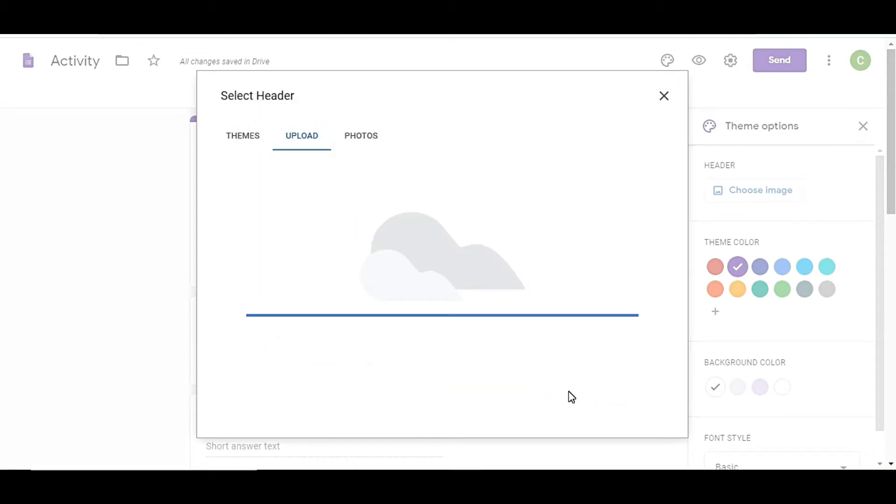
{"action": "left_click", "coordinate": [633, 410]}
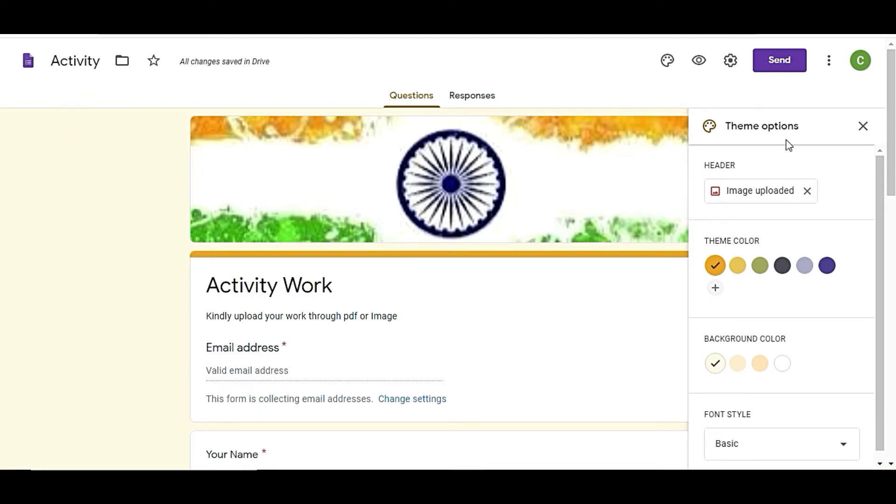
{"action": "left_click", "coordinate": [869, 130]}
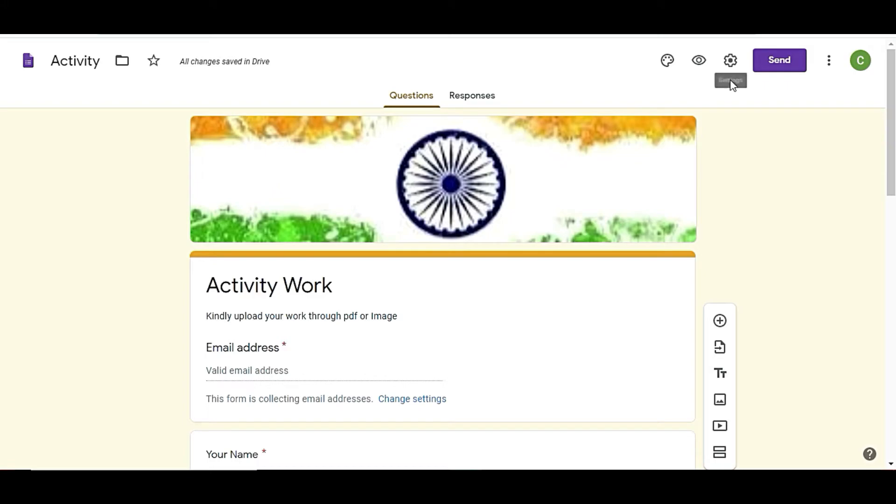
Limit the form to 1 response, set response receipts to Always, and save the form settings
{"action": "left_click", "coordinate": [730, 61]}
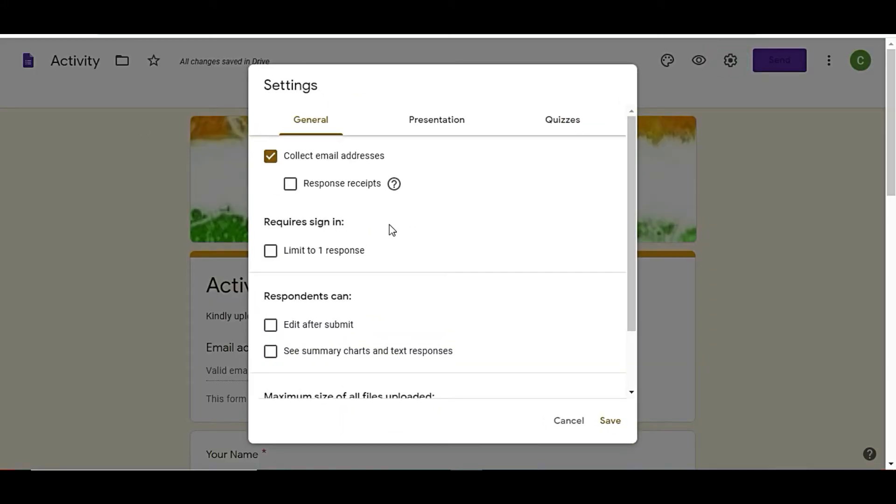
{"action": "left_click", "coordinate": [270, 250]}
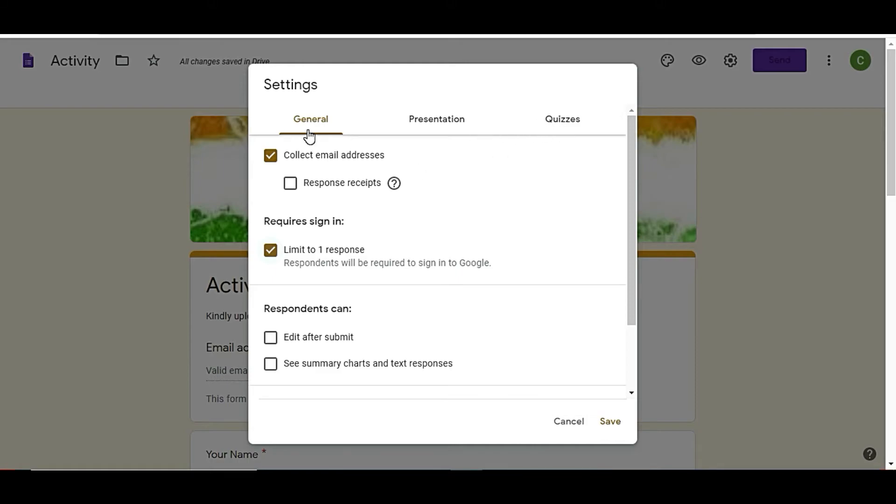
{"action": "left_click", "coordinate": [286, 186]}
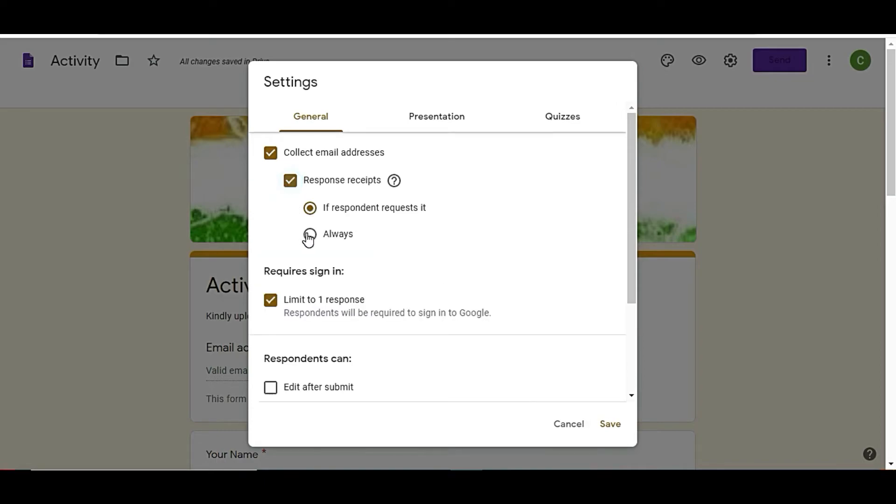
{"action": "left_click", "coordinate": [309, 235]}
{"action": "scroll", "coordinate": [400, 264], "scroll_direction": "down", "scroll_amount": 3}
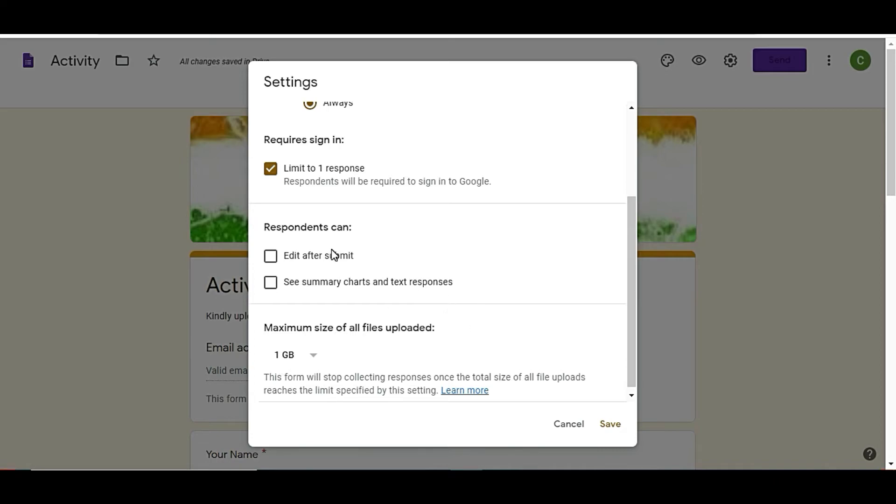
{"action": "scroll", "coordinate": [333, 254], "scroll_direction": "up", "scroll_amount": 3}
{"action": "left_click", "coordinate": [435, 117]}
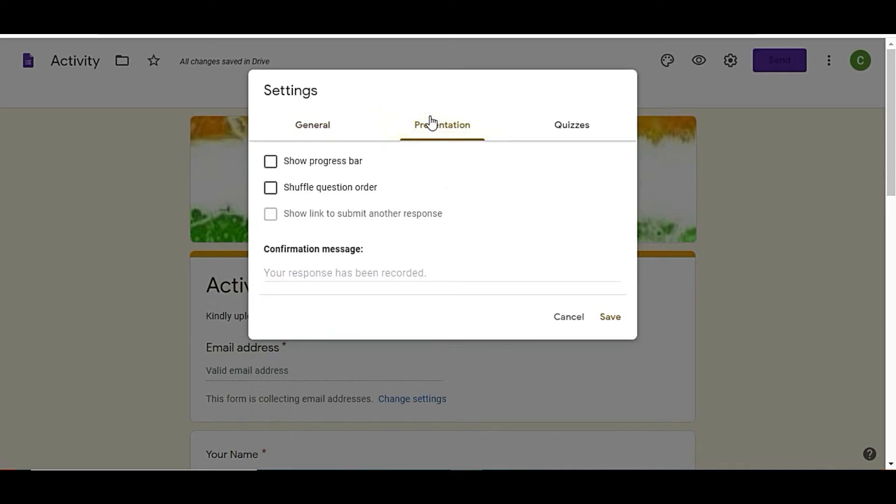
{"action": "left_click", "coordinate": [575, 130]}
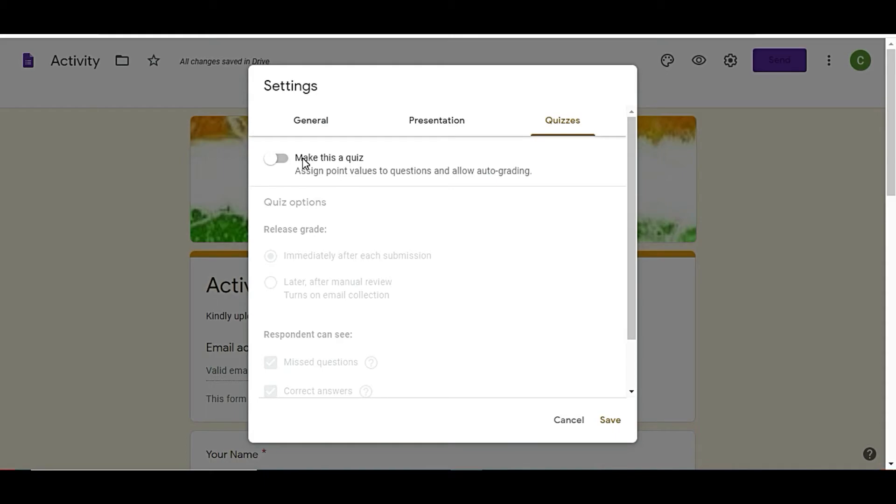
{"action": "left_click", "coordinate": [611, 422]}
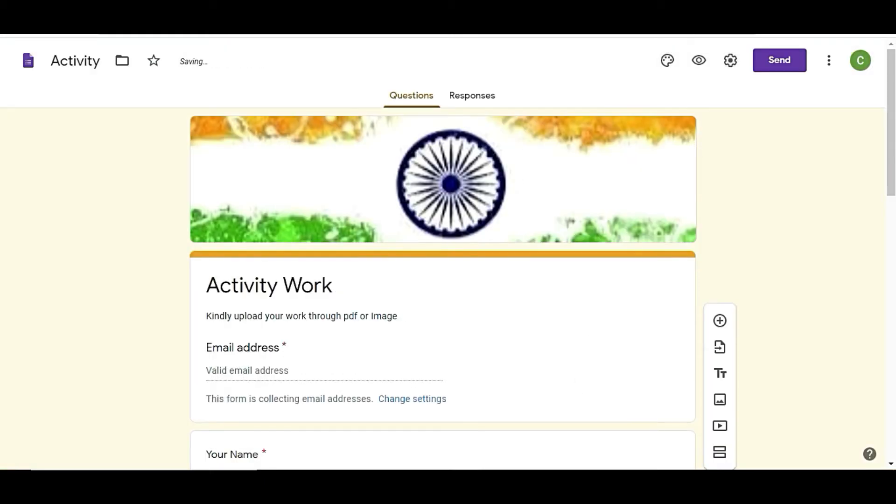
Preview the form and review its questions from the header down to the poster upload
{"action": "left_click", "coordinate": [698, 60]}
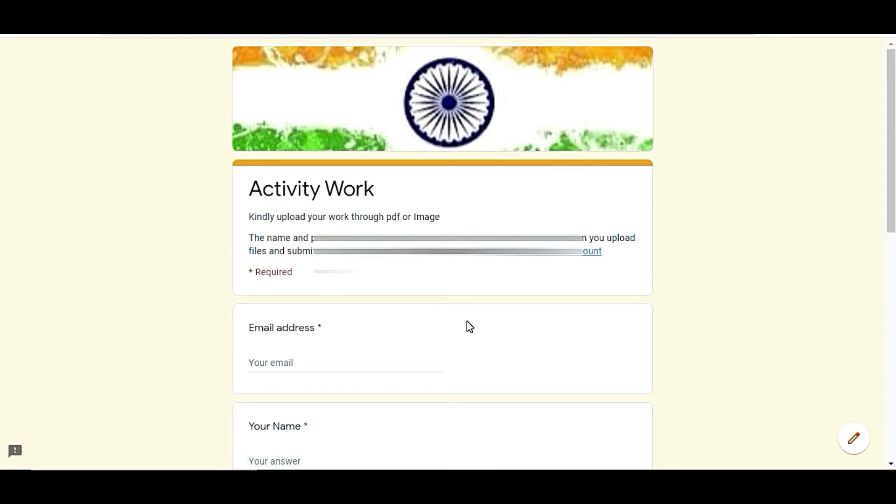
{"action": "scroll", "coordinate": [470, 326], "scroll_direction": "down", "scroll_amount": 10}
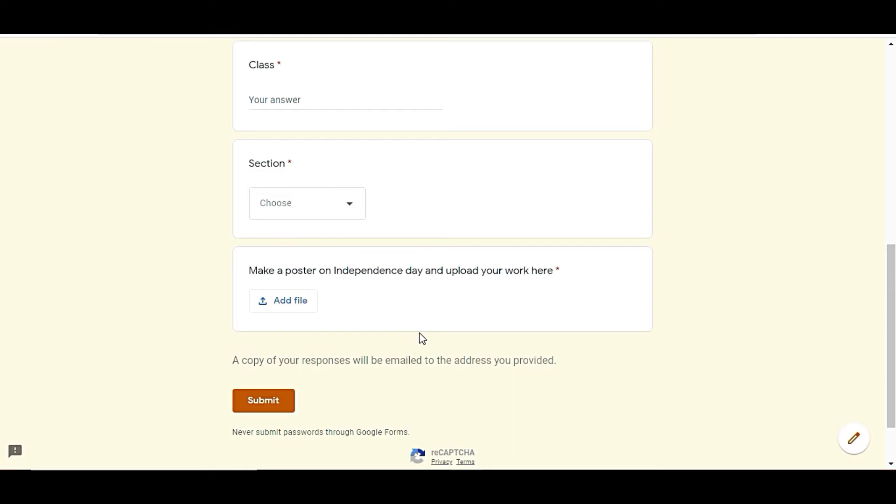
{"action": "scroll", "coordinate": [423, 338], "scroll_direction": "up", "scroll_amount": 1}
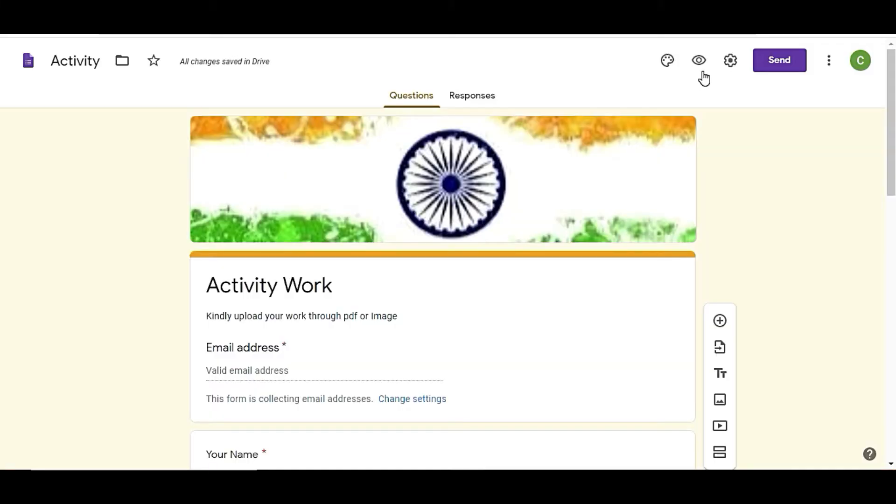
Copy the form's shortened share link and close the send options
{"action": "left_click", "coordinate": [780, 65]}
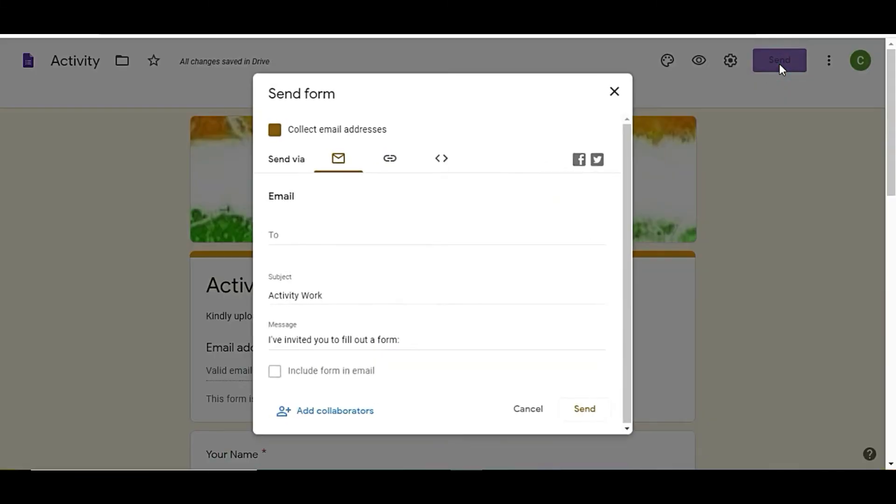
{"action": "left_click", "coordinate": [388, 169]}
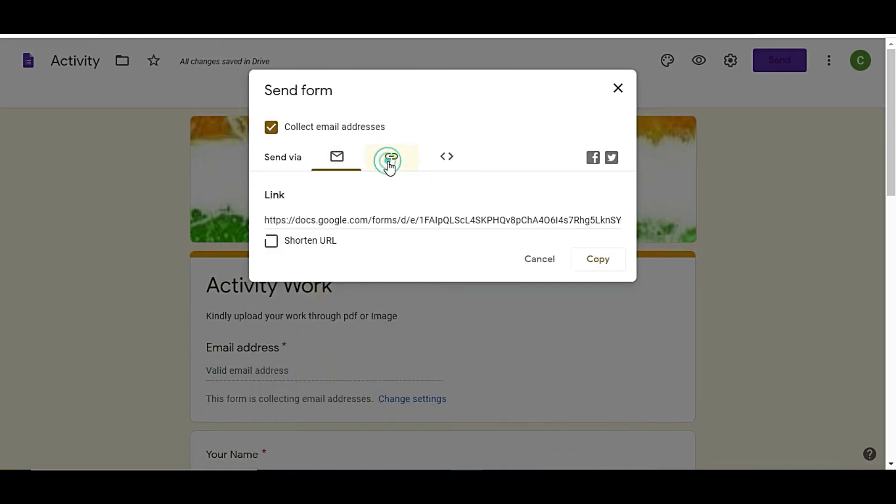
{"action": "left_click", "coordinate": [275, 244]}
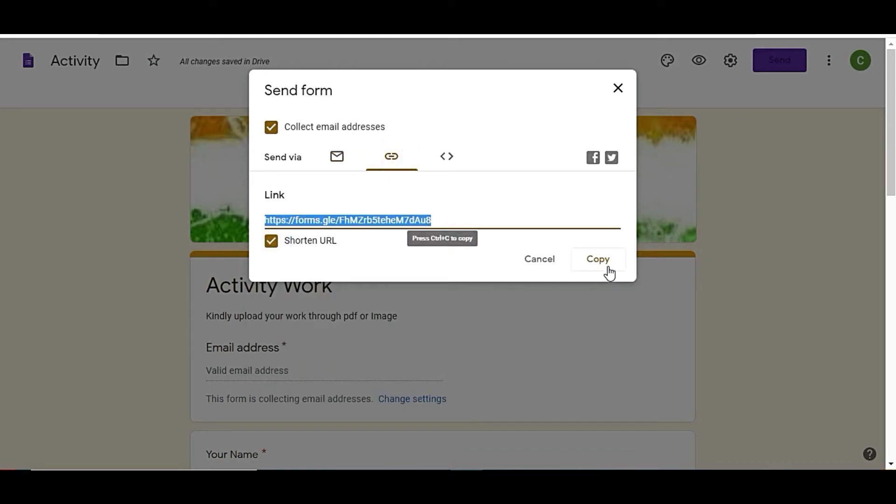
{"action": "left_click", "coordinate": [594, 264]}
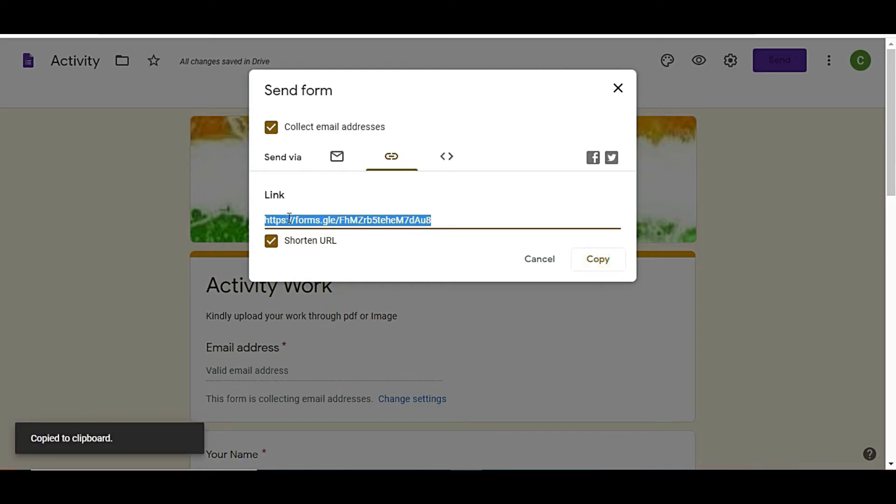
{"action": "left_click", "coordinate": [619, 90]}
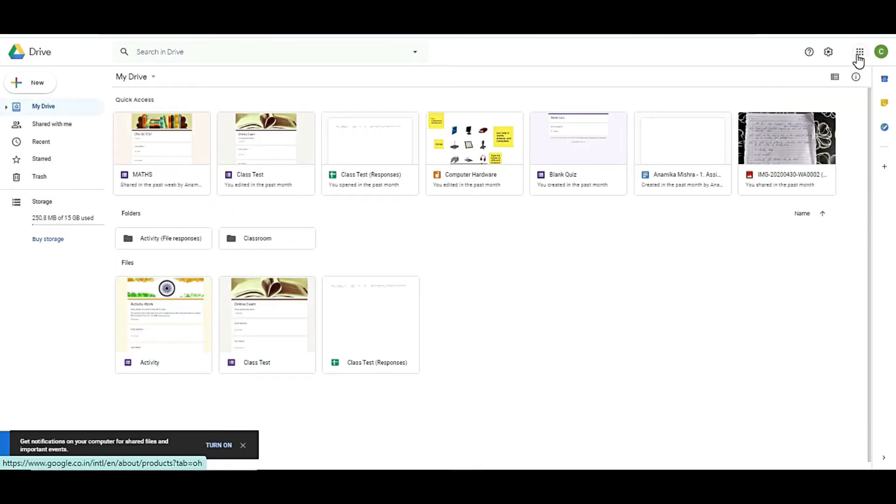
Switch to Google Classroom and open the classwork page of CLASS X, section B
{"action": "left_click", "coordinate": [859, 54]}
{"action": "scroll", "coordinate": [801, 205], "scroll_direction": "down", "scroll_amount": 3}
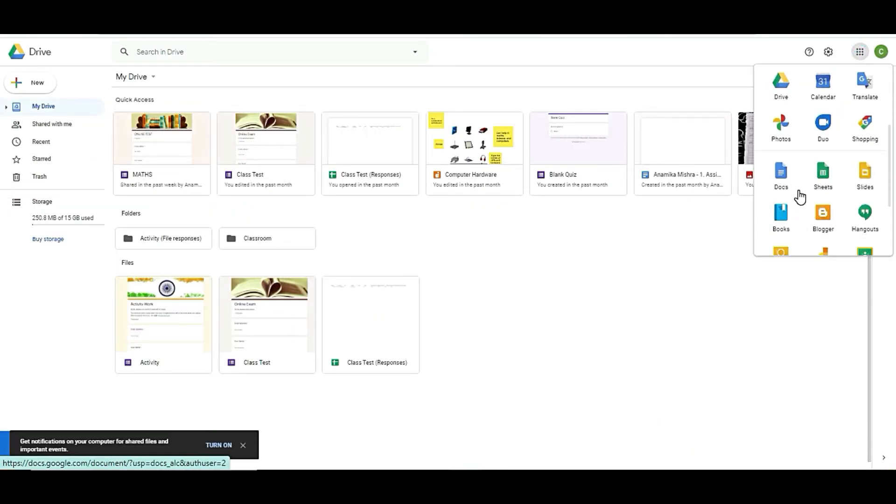
{"action": "scroll", "coordinate": [831, 187], "scroll_direction": "down", "scroll_amount": 2}
{"action": "left_click", "coordinate": [871, 161]}
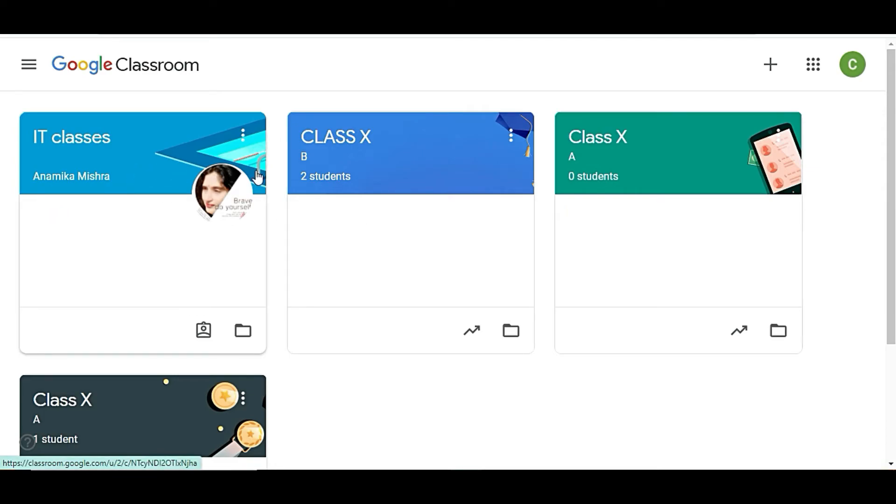
{"action": "left_click", "coordinate": [406, 180]}
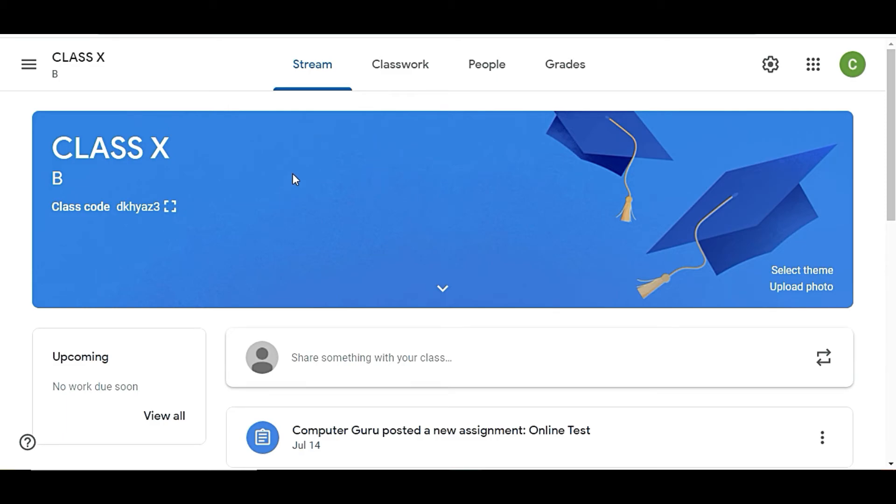
{"action": "left_click", "coordinate": [397, 75]}
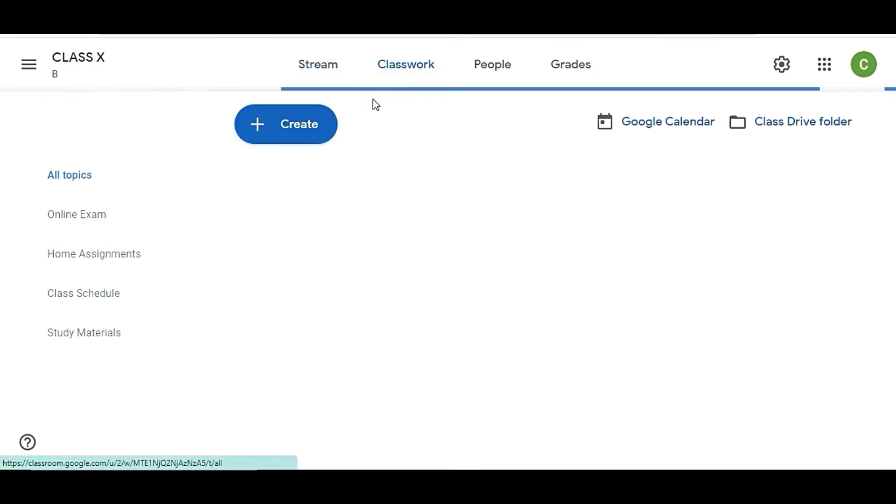
Create an assignment titled "Poster making Competition" and make it ungraded
{"action": "left_click", "coordinate": [276, 133]}
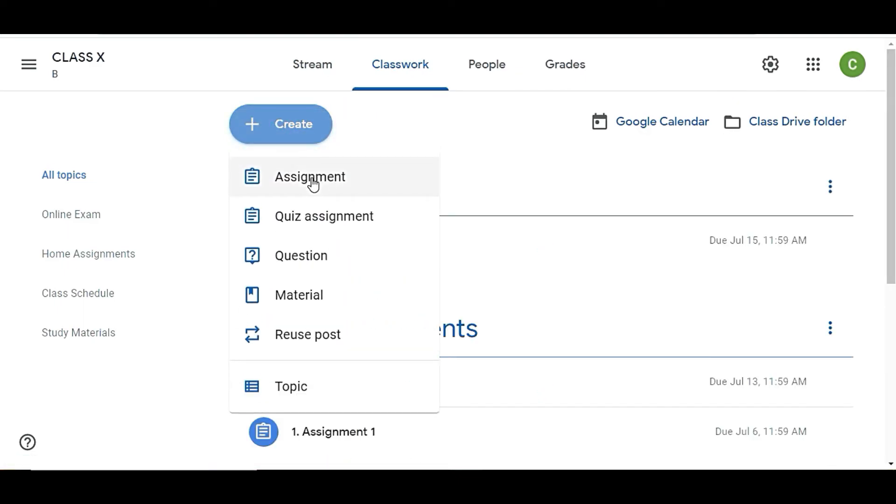
{"action": "left_click", "coordinate": [333, 184]}
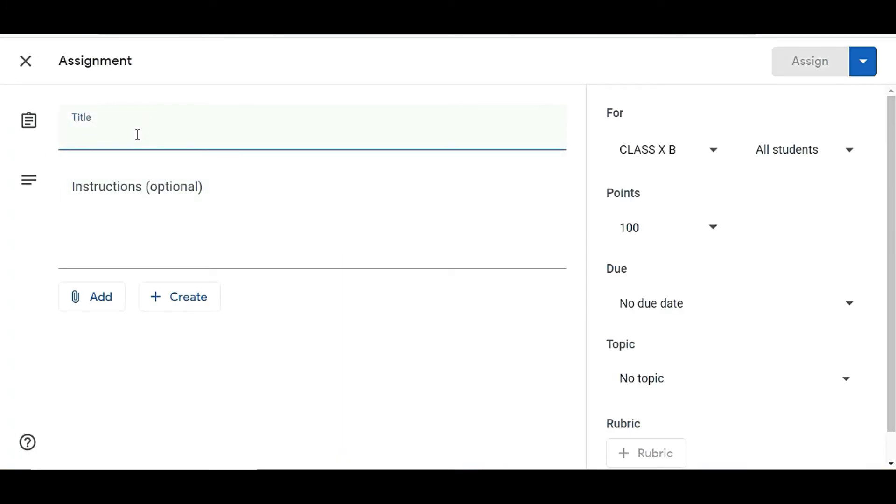
{"action": "type", "text": "Poster making Competition"}
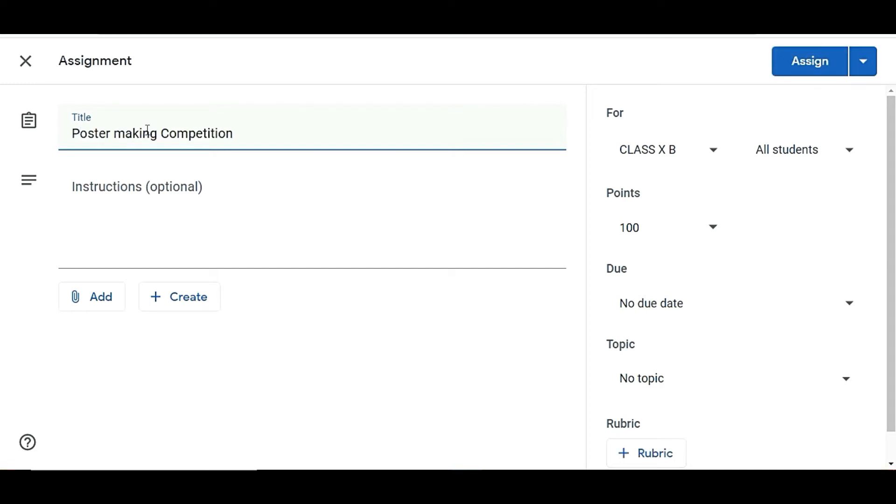
{"action": "left_click", "coordinate": [131, 180]}
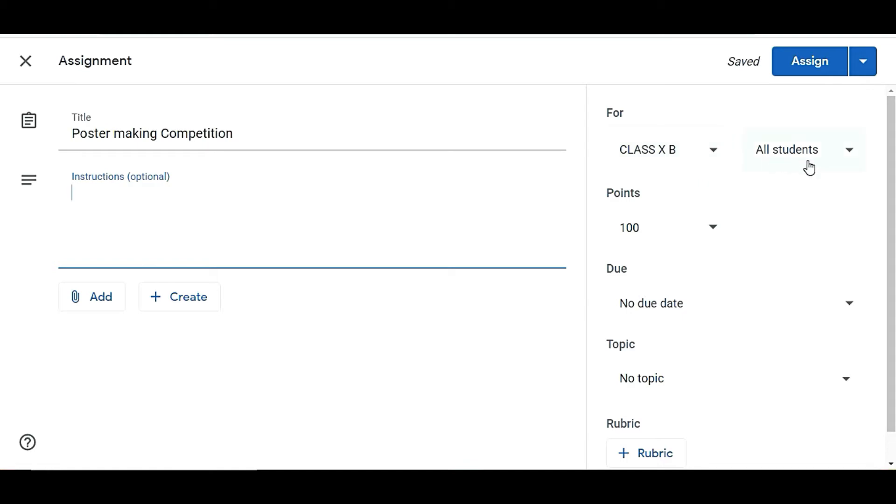
{"action": "left_click", "coordinate": [712, 229]}
{"action": "left_click", "coordinate": [653, 280]}
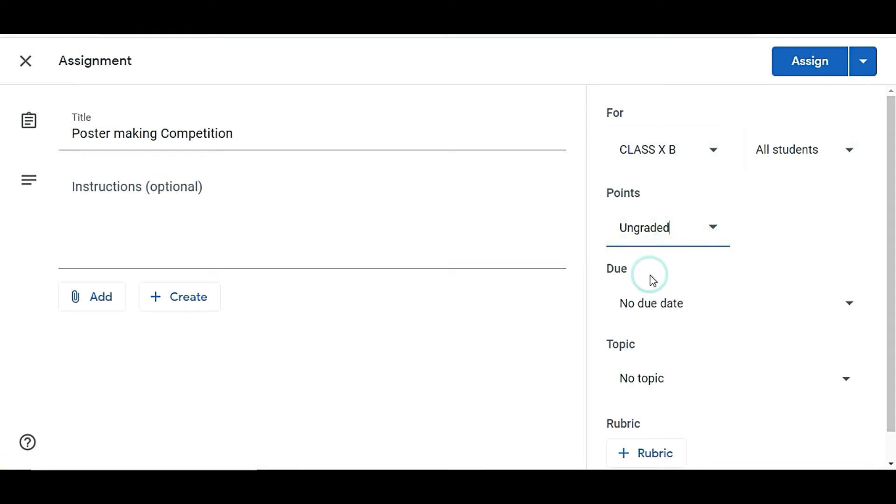
Set the assignment's due date to Aug 13, 2020 at 11:59 AM
{"action": "left_click", "coordinate": [701, 309]}
{"action": "left_click", "coordinate": [677, 370]}
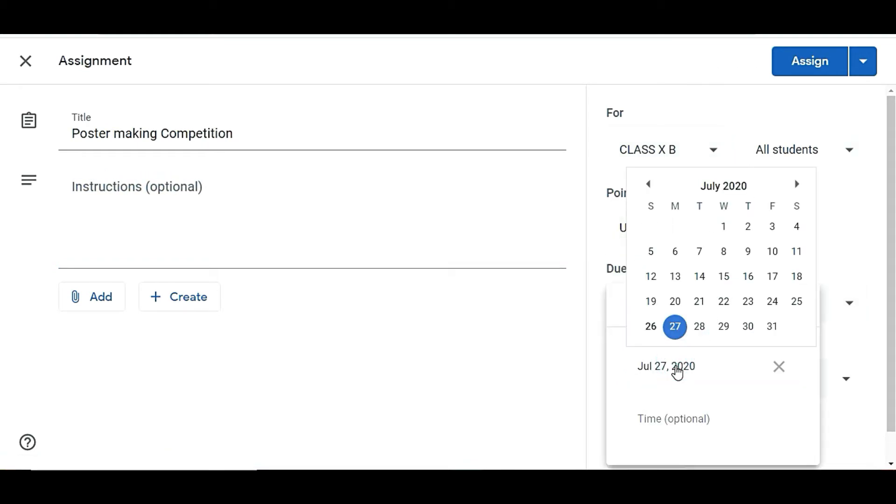
{"action": "left_click", "coordinate": [798, 185]}
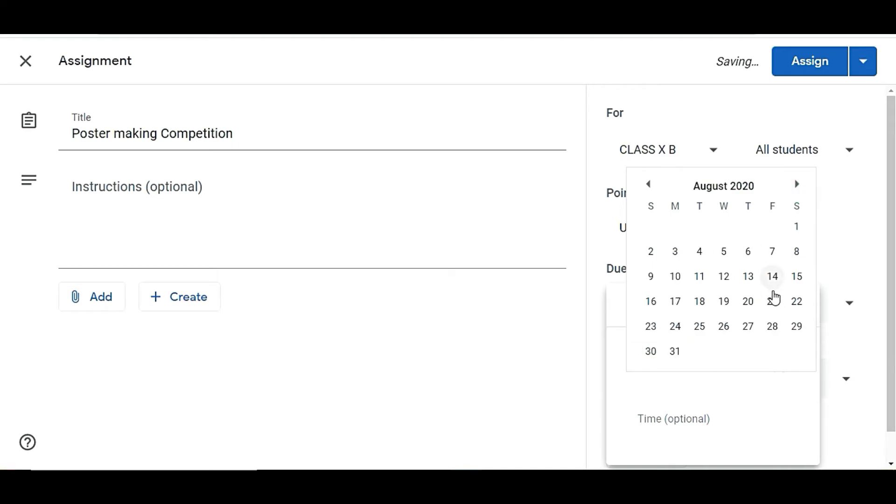
{"action": "left_click", "coordinate": [748, 281]}
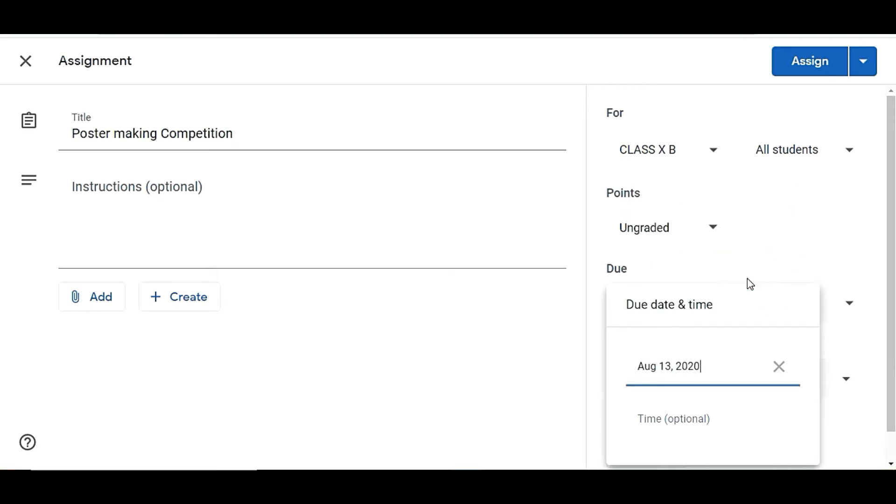
{"action": "left_click", "coordinate": [654, 423]}
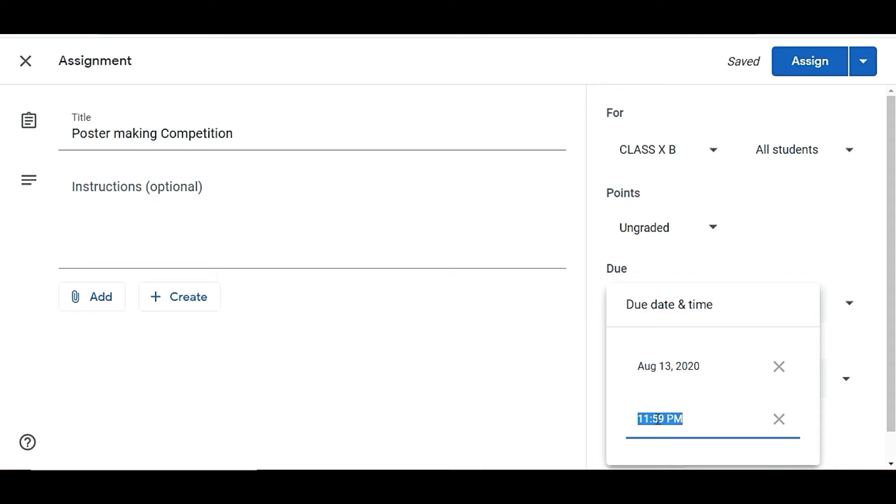
{"action": "left_click", "coordinate": [675, 419]}
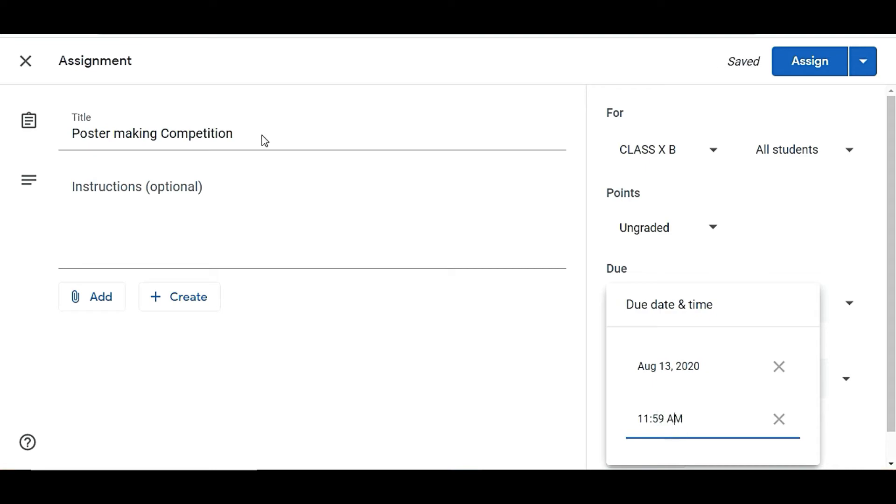
{"action": "left_click", "coordinate": [422, 319]}
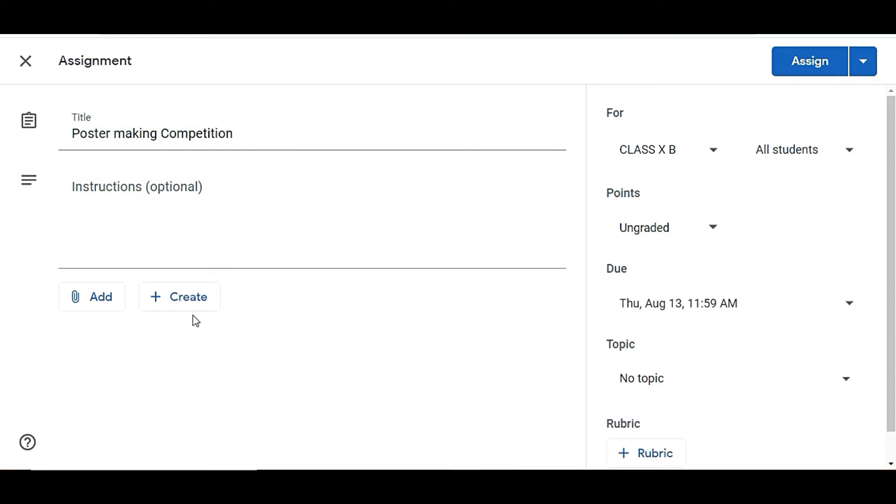
Create a new topic named "Activity" for the assignment
{"action": "left_click", "coordinate": [724, 379]}
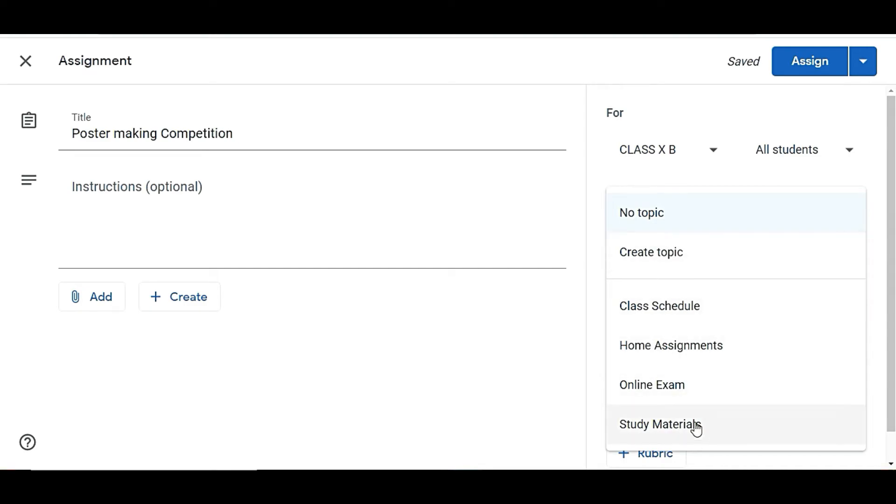
{"action": "left_click", "coordinate": [665, 264]}
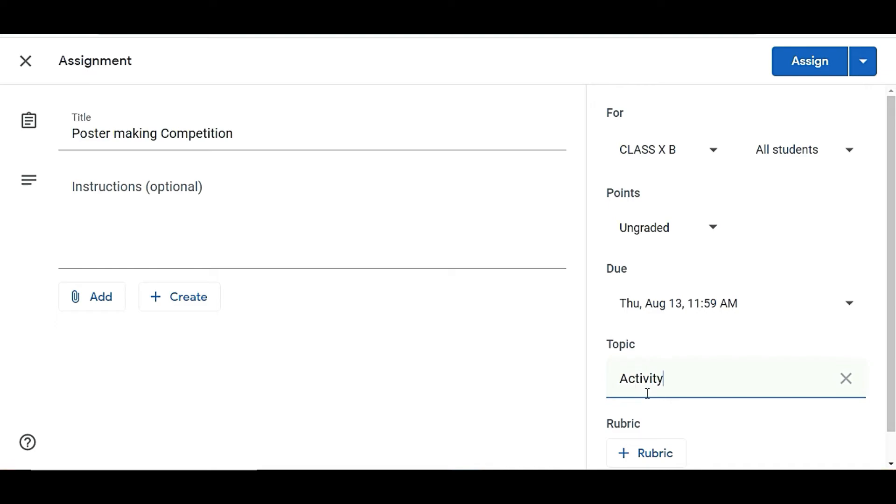
{"action": "left_click", "coordinate": [569, 392]}
Attach the copied Google Forms link to the Poster making Competition assignment and assign it to the class
{"action": "left_click", "coordinate": [74, 298]}
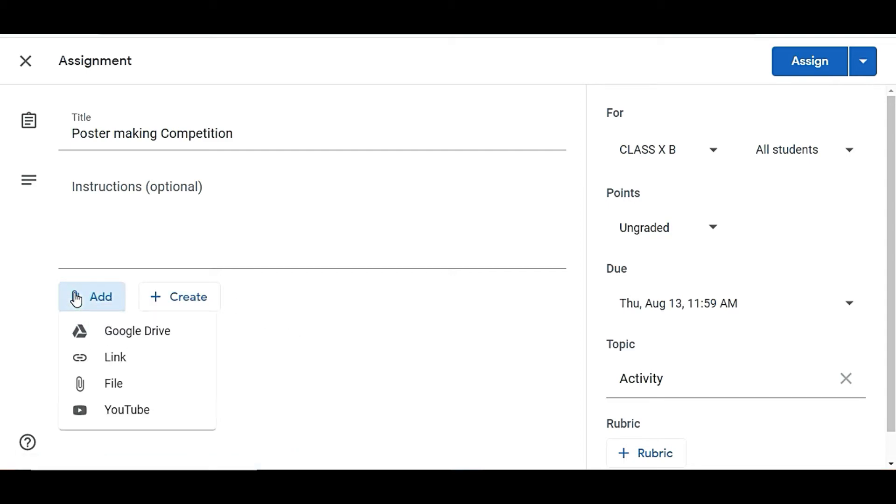
{"action": "left_click", "coordinate": [121, 359]}
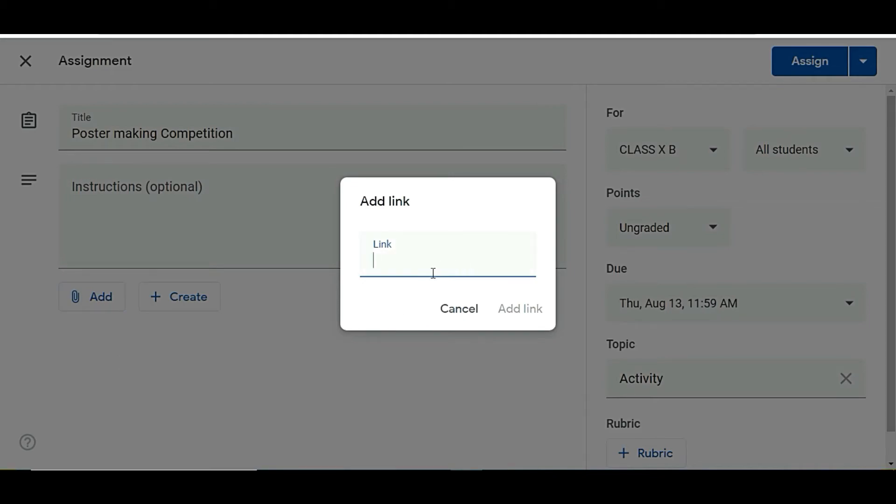
{"action": "key", "text": "ctrl+v"}
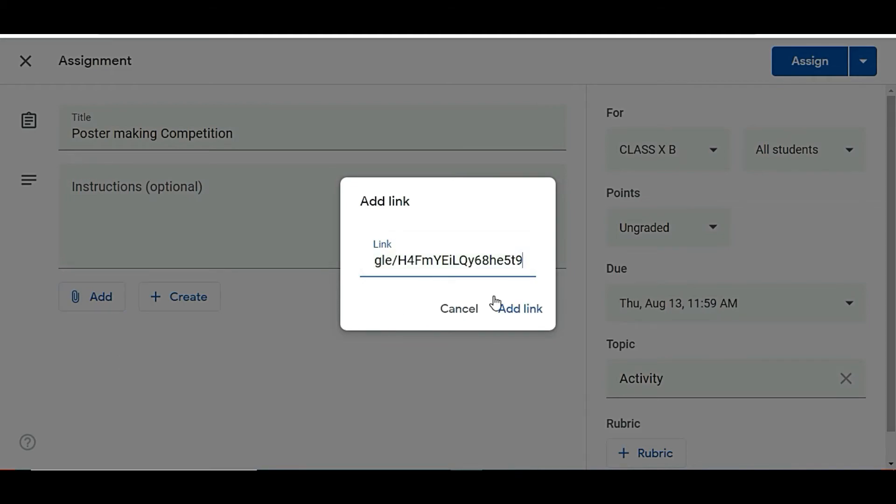
{"action": "left_click", "coordinate": [508, 307]}
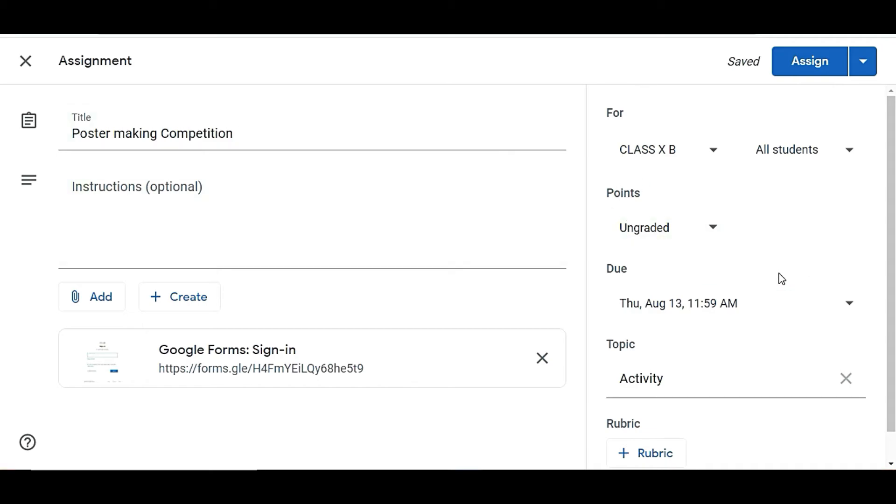
{"action": "left_click", "coordinate": [811, 66]}
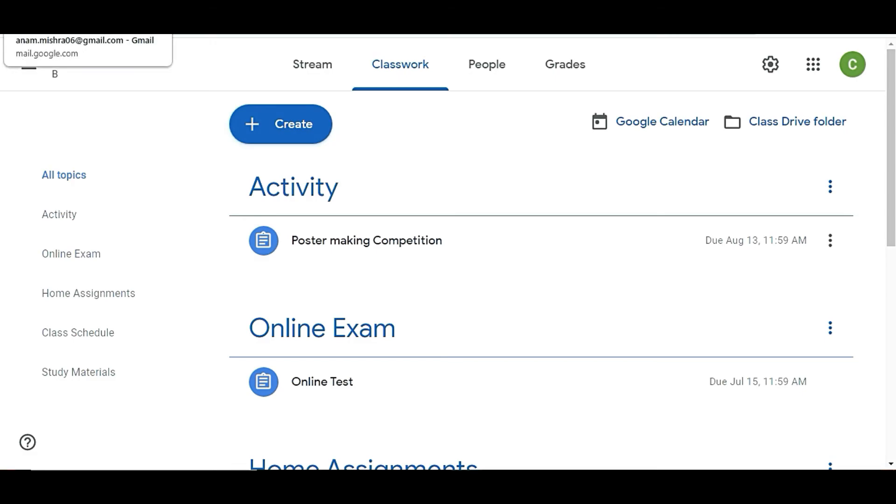
Switch to the student's account in Google Classroom and open the form from the Poster making Competition assignment
{"action": "left_click", "coordinate": [154, 14]}
{"action": "left_click", "coordinate": [152, 166]}
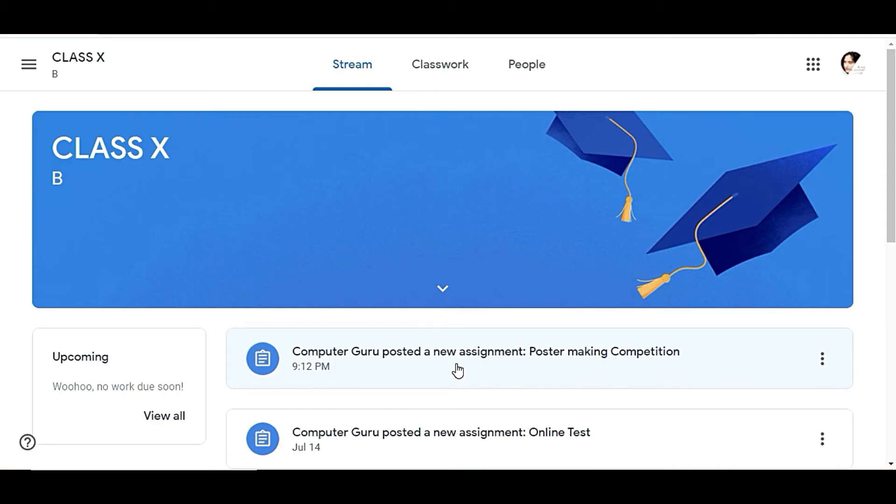
{"action": "left_click", "coordinate": [616, 370]}
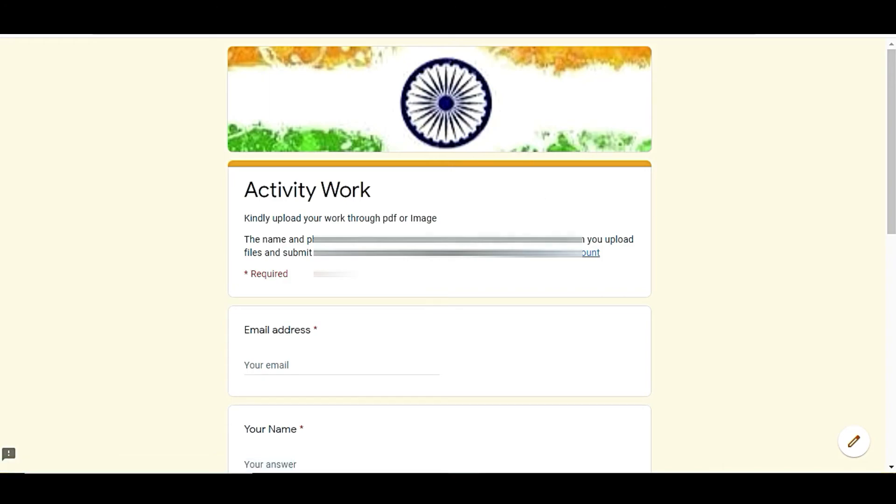
Fill in the student's email address and full name, enter class X, and choose section A in the Activity Work form
{"action": "scroll", "coordinate": [430, 229], "scroll_direction": "down", "scroll_amount": 3}
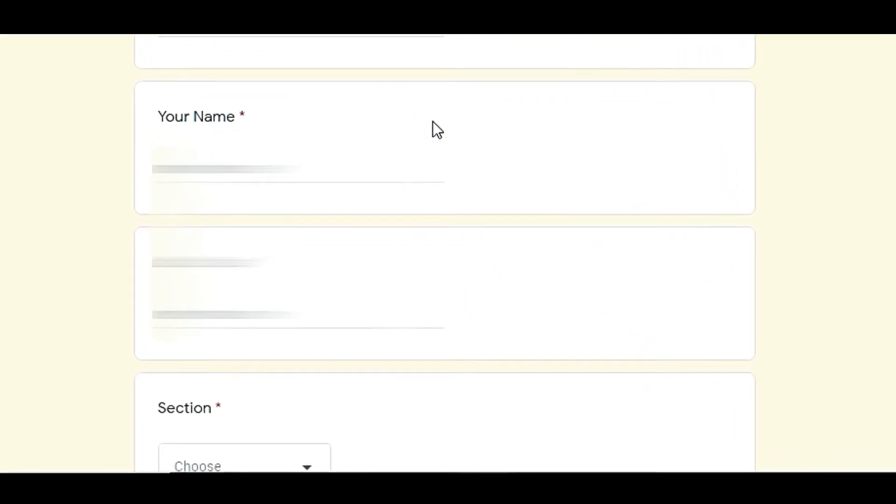
{"action": "left_click", "coordinate": [190, 124]}
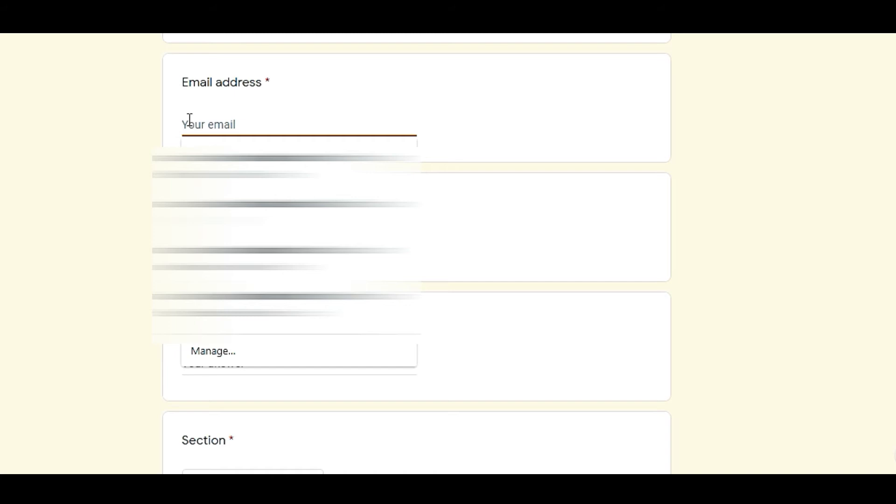
{"action": "left_click", "coordinate": [213, 158]}
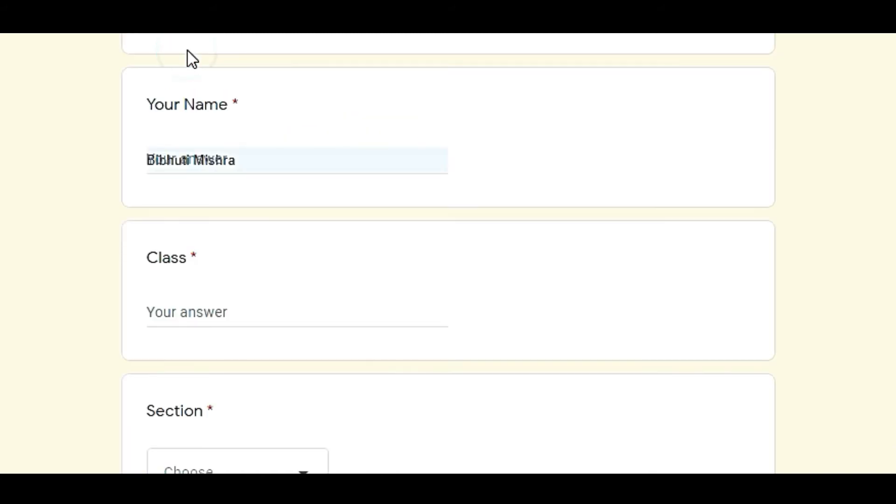
{"action": "left_click", "coordinate": [245, 172]}
{"action": "scroll", "coordinate": [245, 173], "scroll_direction": "down", "scroll_amount": 6}
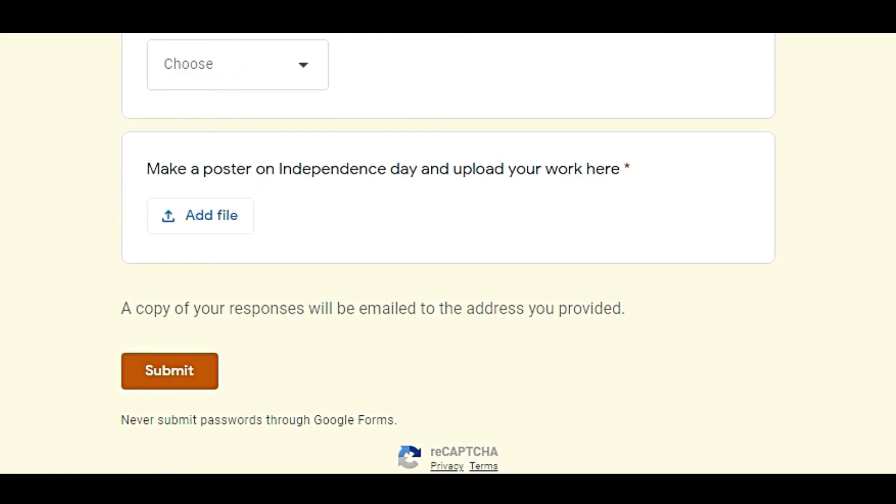
{"action": "left_click", "coordinate": [282, 75]}
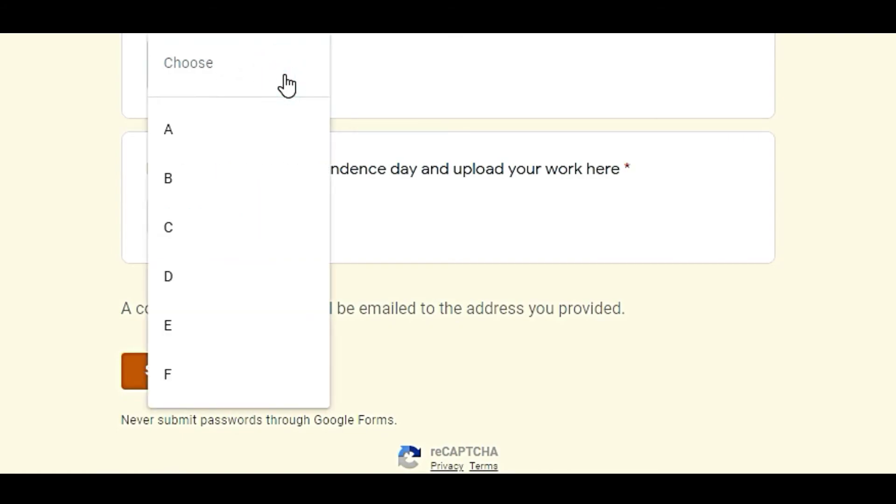
{"action": "left_click", "coordinate": [176, 126]}
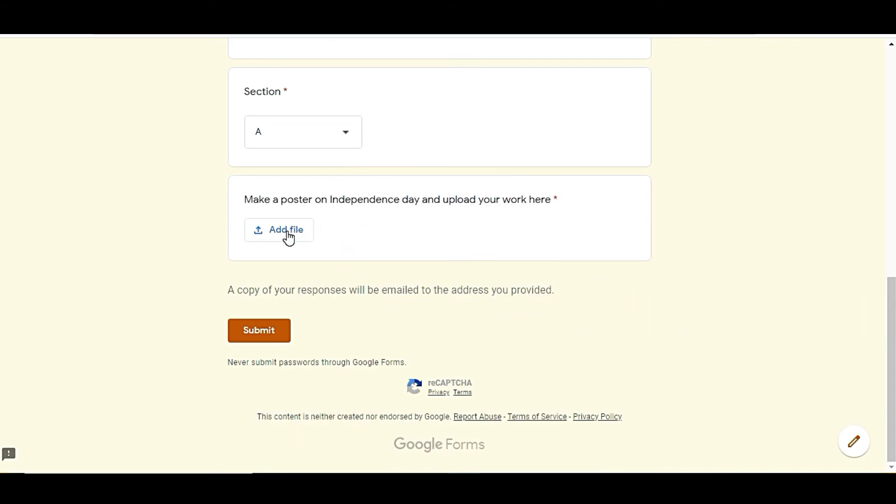
Upload the image aa2 from the Desktop as the answer to the Independence Day poster question
{"action": "left_click", "coordinate": [287, 231]}
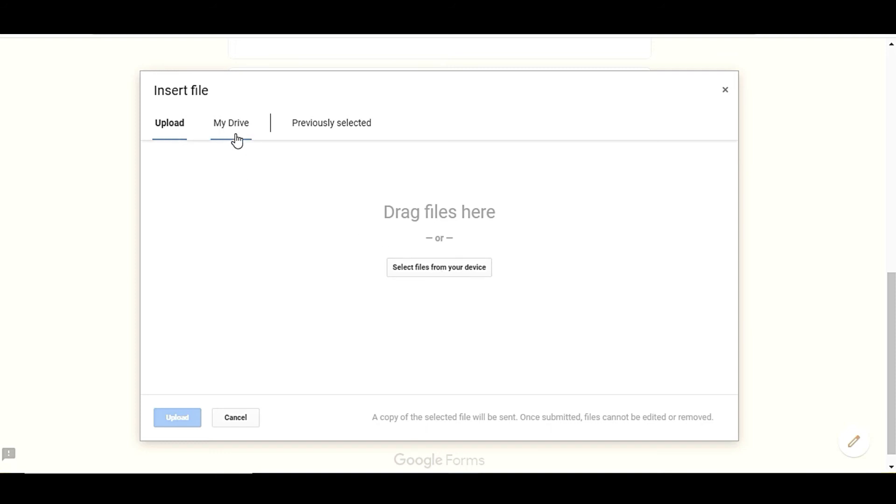
{"action": "left_click", "coordinate": [447, 277]}
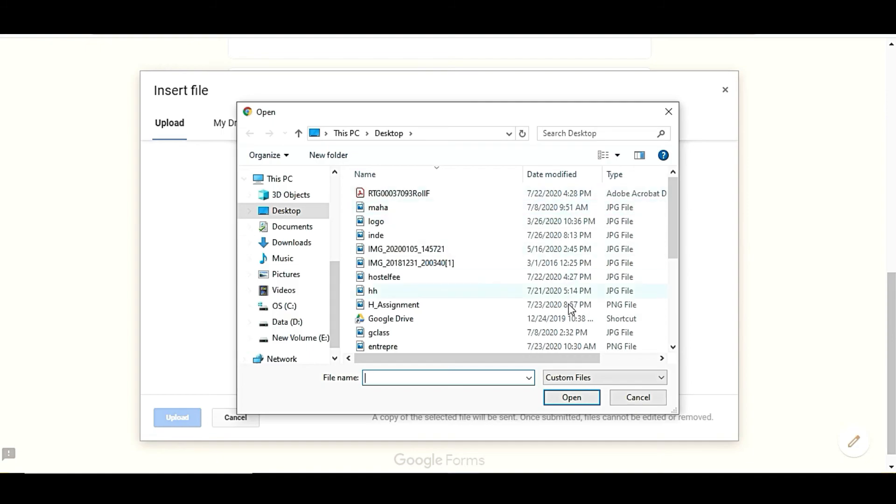
{"action": "left_click", "coordinate": [375, 294]}
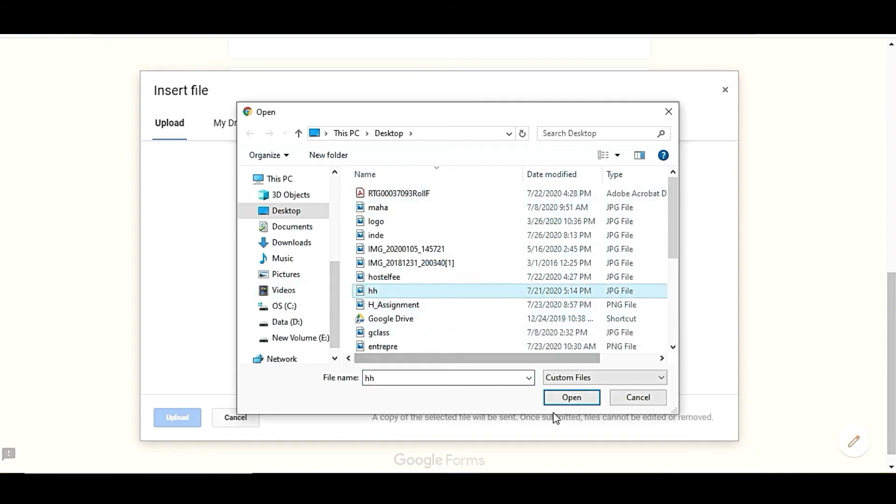
{"action": "left_click", "coordinate": [564, 405]}
{"action": "scroll", "coordinate": [400, 266], "scroll_direction": "down", "scroll_amount": 3}
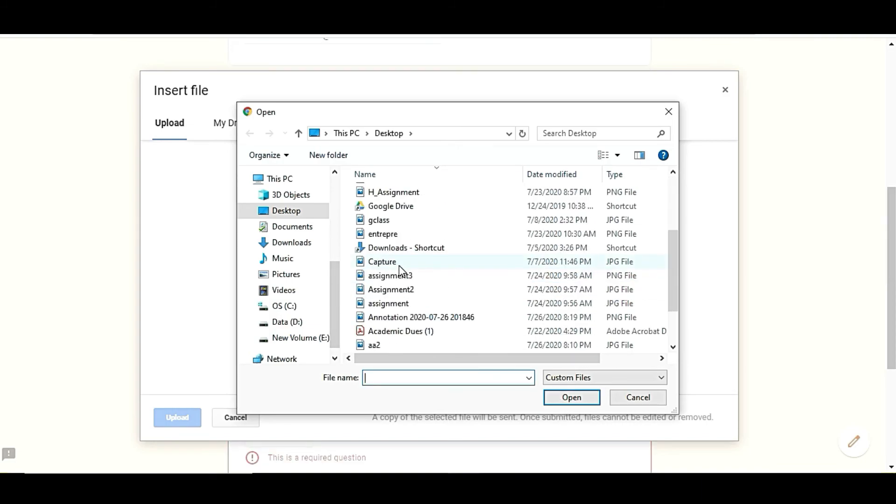
{"action": "scroll", "coordinate": [400, 270], "scroll_direction": "down", "scroll_amount": 2}
{"action": "left_click", "coordinate": [375, 290]}
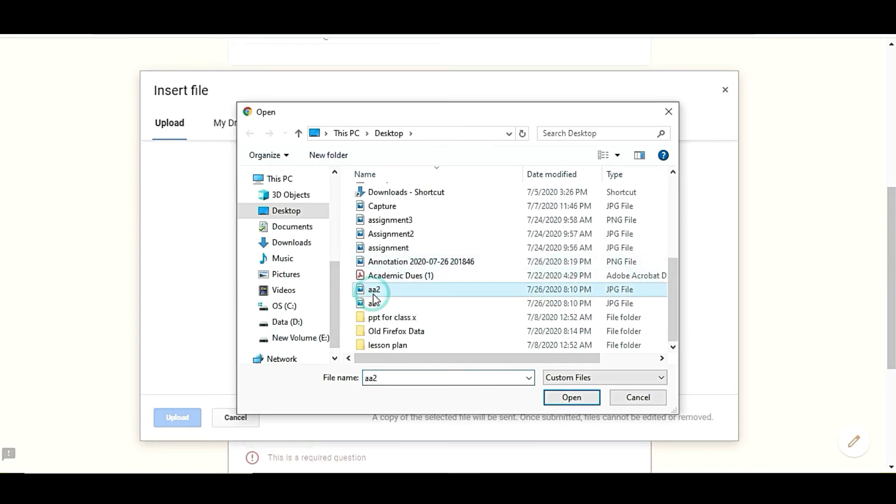
{"action": "left_click", "coordinate": [566, 399]}
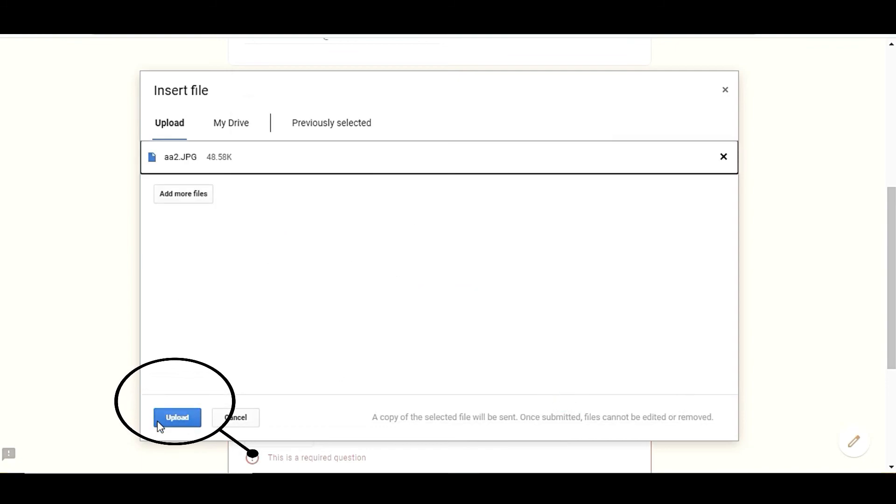
{"action": "left_click", "coordinate": [174, 419]}
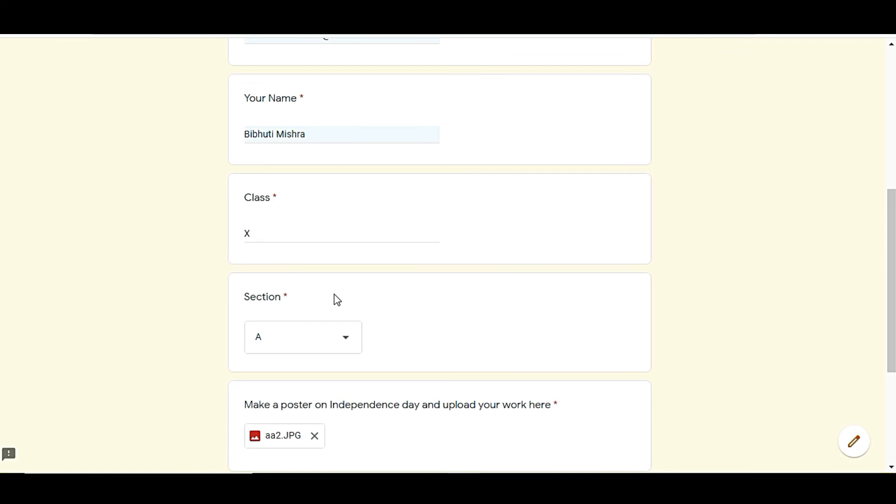
Submit the Activity Work form and mark the Poster making Competition assignment as done
{"action": "scroll", "coordinate": [331, 287], "scroll_direction": "down", "scroll_amount": 4}
{"action": "left_click", "coordinate": [268, 341]}
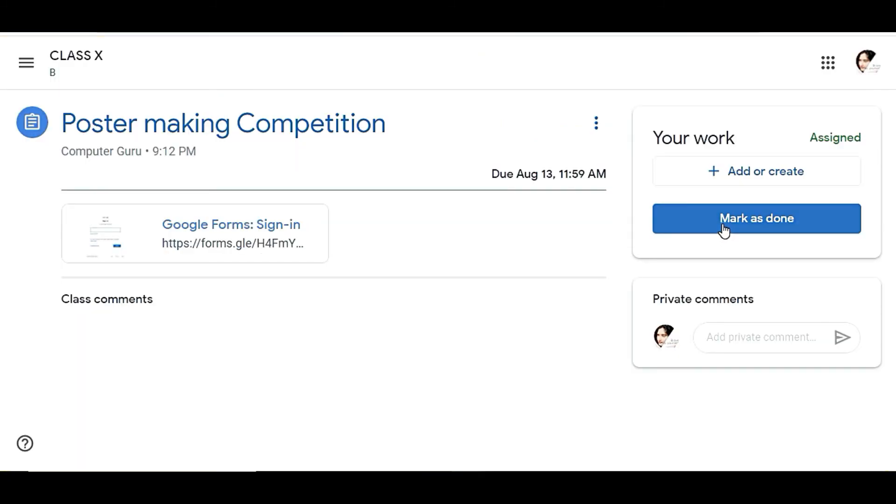
{"action": "left_click", "coordinate": [723, 230]}
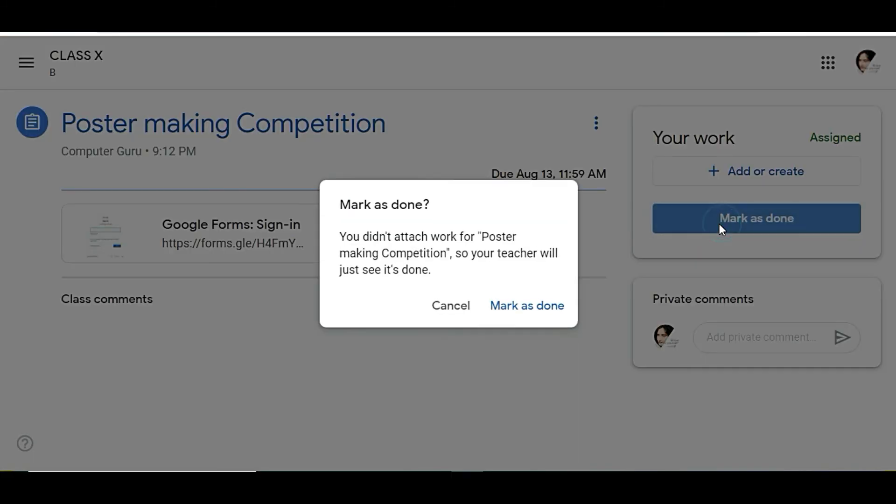
{"action": "left_click", "coordinate": [530, 314]}
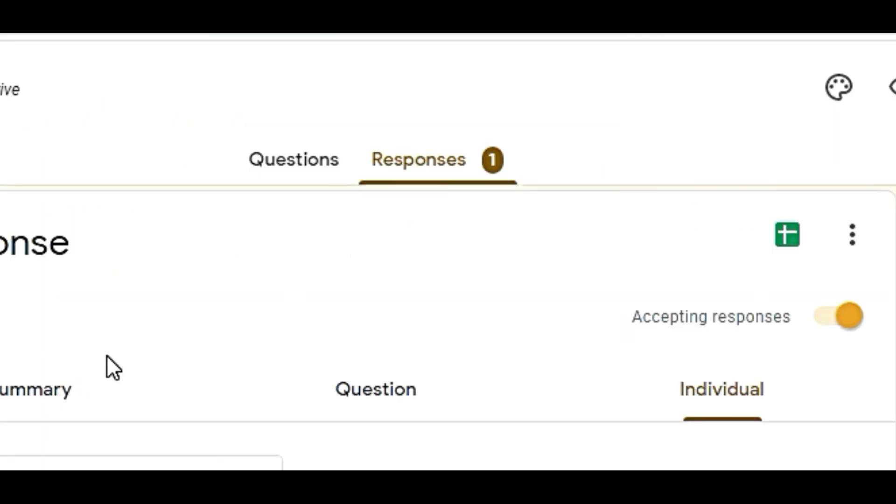
Switch to the teacher's Activity form, review the student's individual response and open the uploaded poster file
{"action": "scroll", "coordinate": [446, 176], "scroll_direction": "down", "scroll_amount": 1}
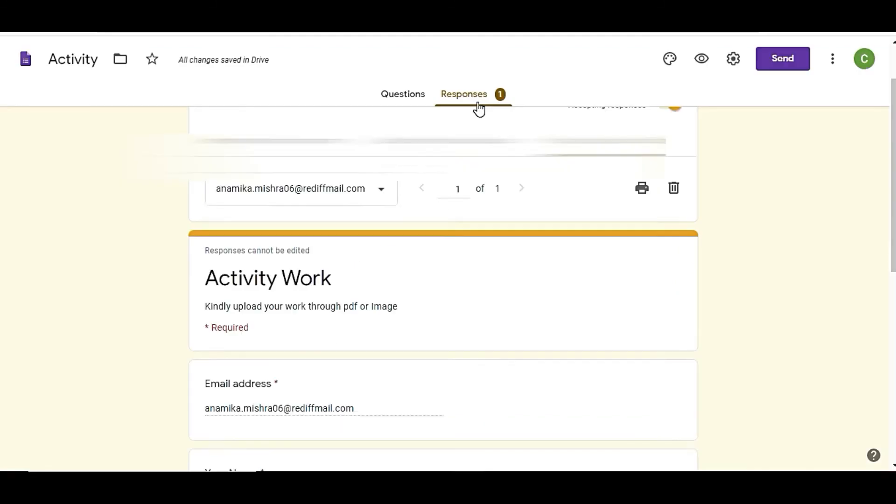
{"action": "scroll", "coordinate": [479, 109], "scroll_direction": "down", "scroll_amount": 8}
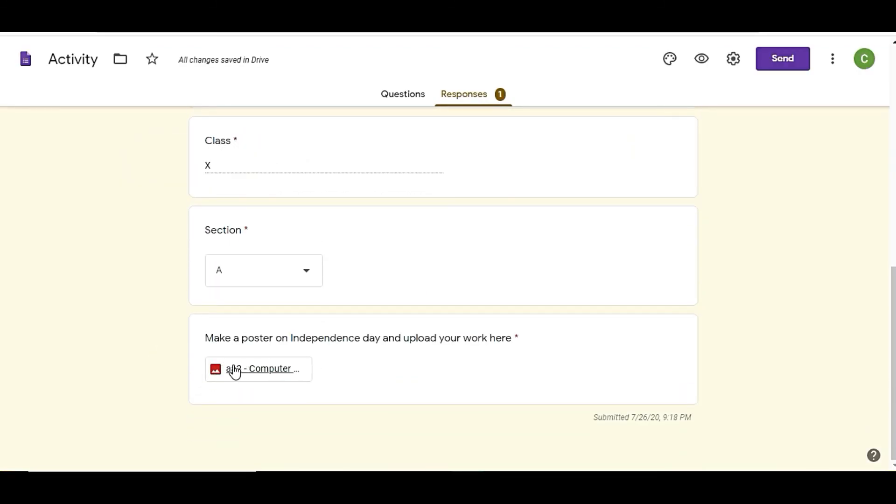
{"action": "left_click", "coordinate": [251, 371]}
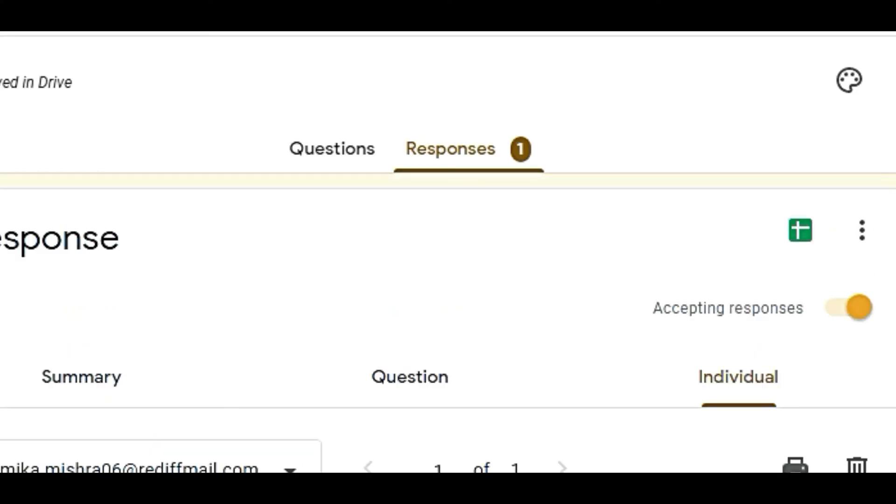
Create a new spreadsheet named "Activity (Responses)" as the destination for the form's responses
{"action": "left_click", "coordinate": [799, 235]}
{"action": "left_click", "coordinate": [797, 241]}
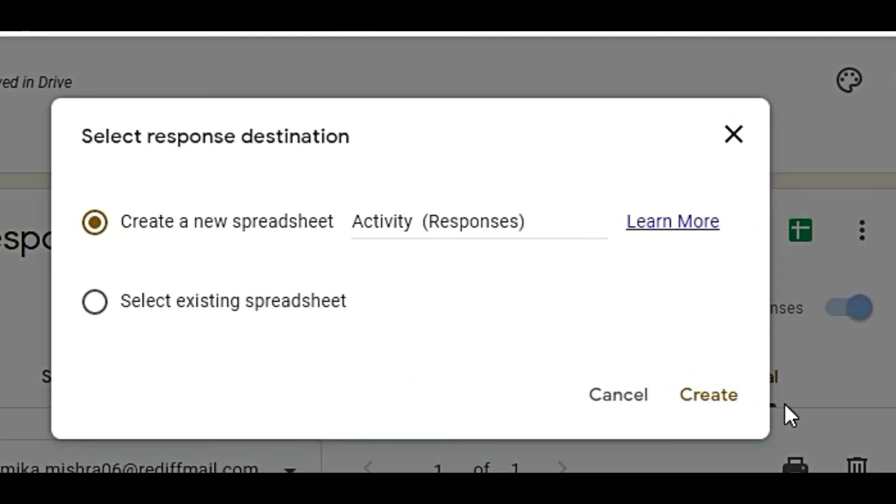
{"action": "left_click", "coordinate": [690, 405]}
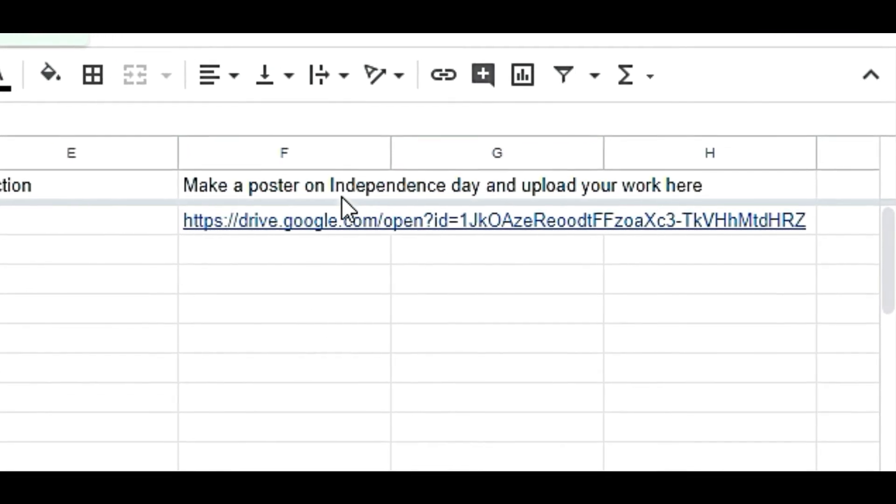
Preview the submitted poster image from its Drive link in column F of the responses spreadsheet
{"action": "mouse_move", "coordinate": [315, 223]}
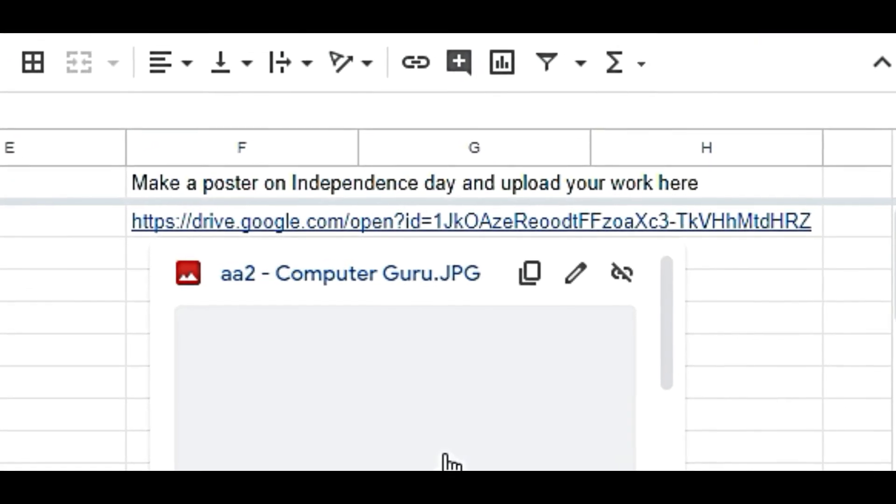
{"action": "scroll", "coordinate": [489, 366], "scroll_direction": "down", "scroll_amount": 2}
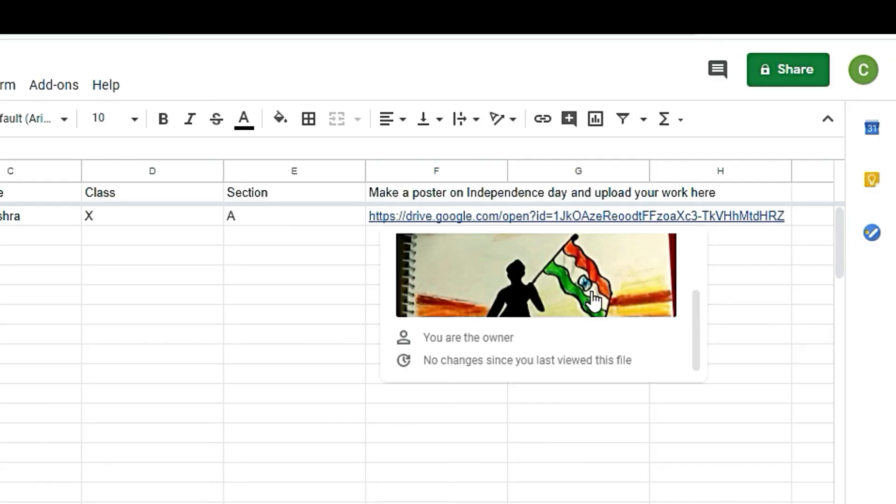
{"action": "scroll", "coordinate": [490, 355], "scroll_direction": "up", "scroll_amount": 2}
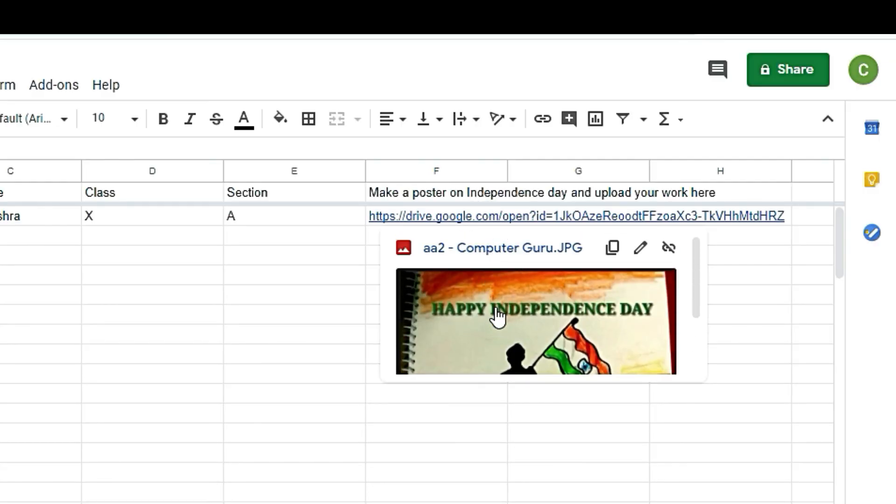
{"action": "scroll", "coordinate": [497, 315], "scroll_direction": "down", "scroll_amount": 2}
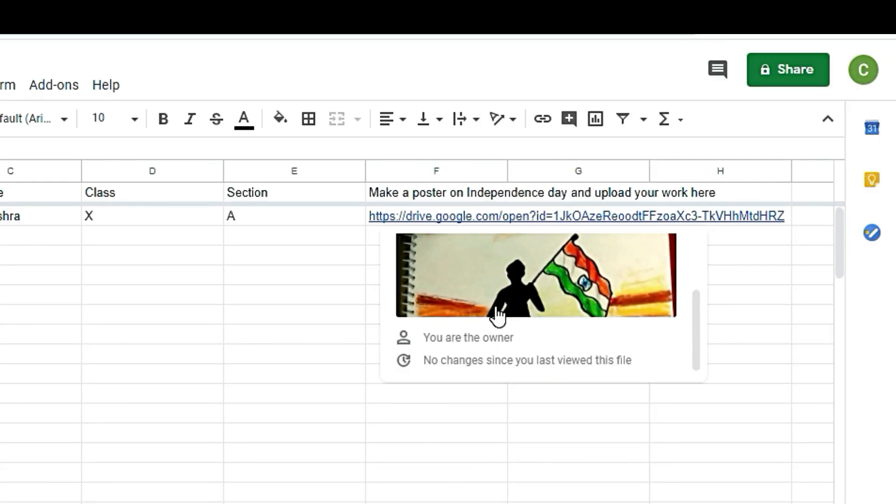